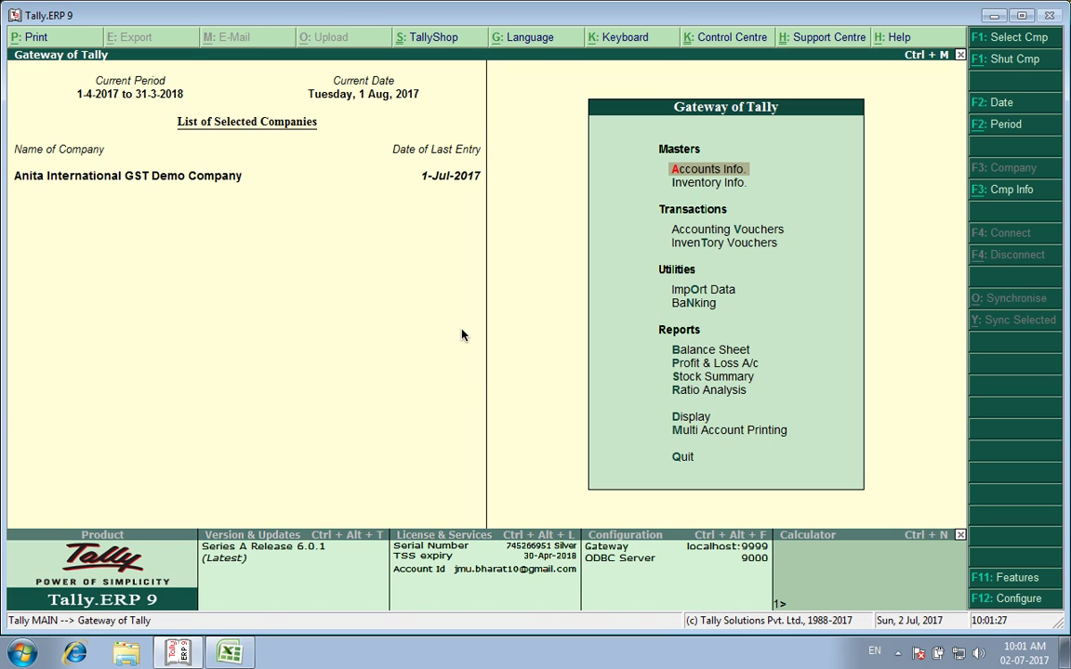
Start a new Advance Receipt voucher with HDFC as the receiving account
{"action": "key", "text": "Return"}
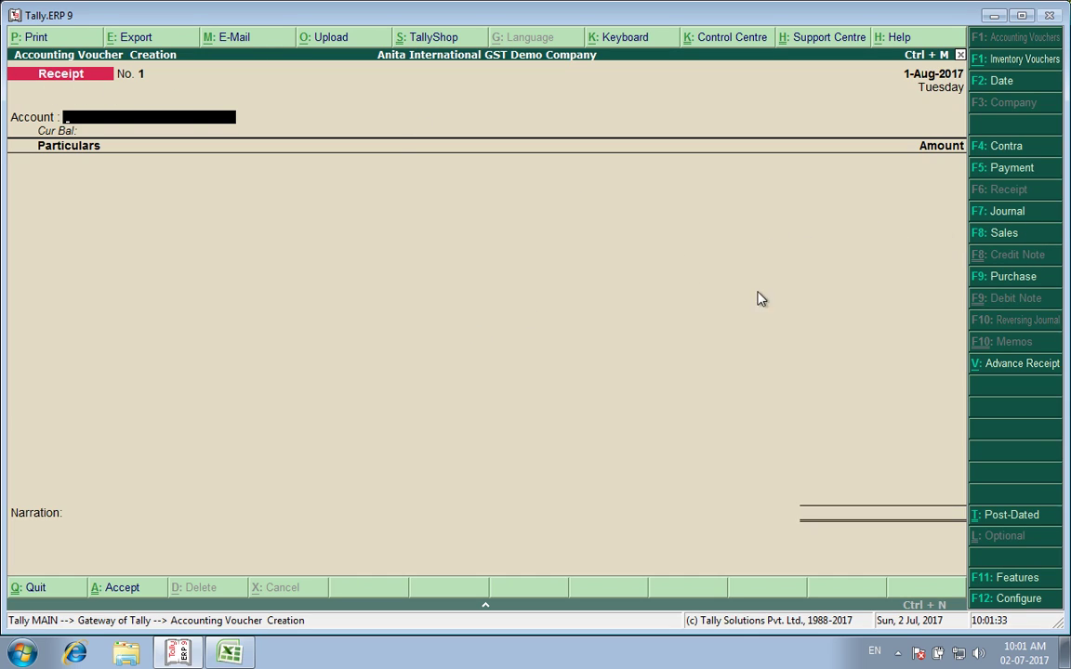
{"action": "left_click", "coordinate": [1011, 370]}
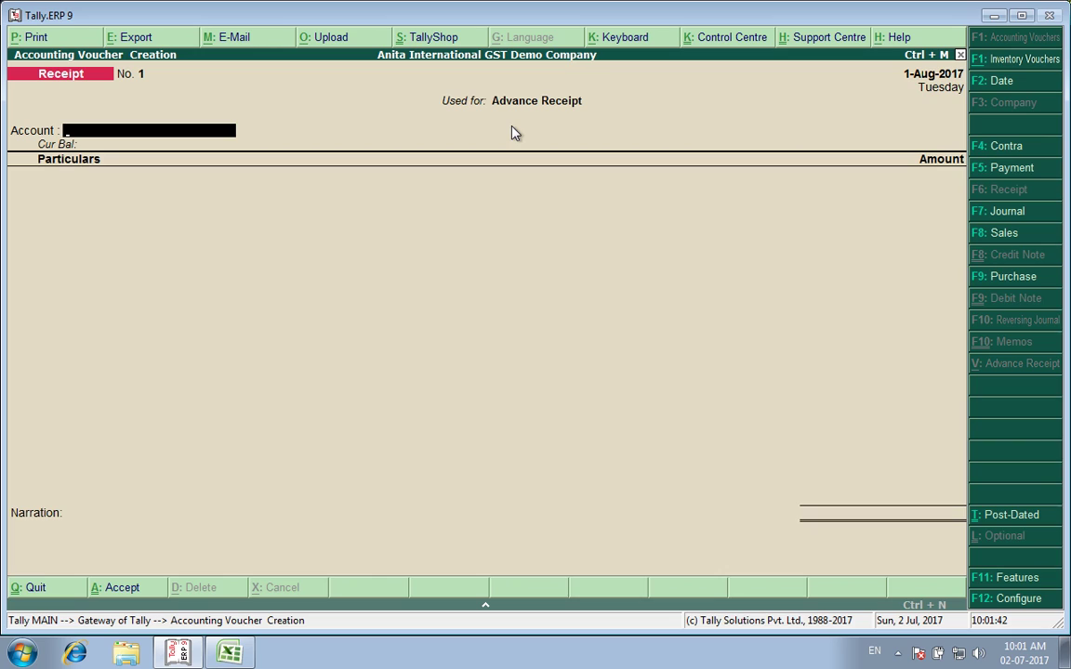
{"action": "key", "text": "Down"}
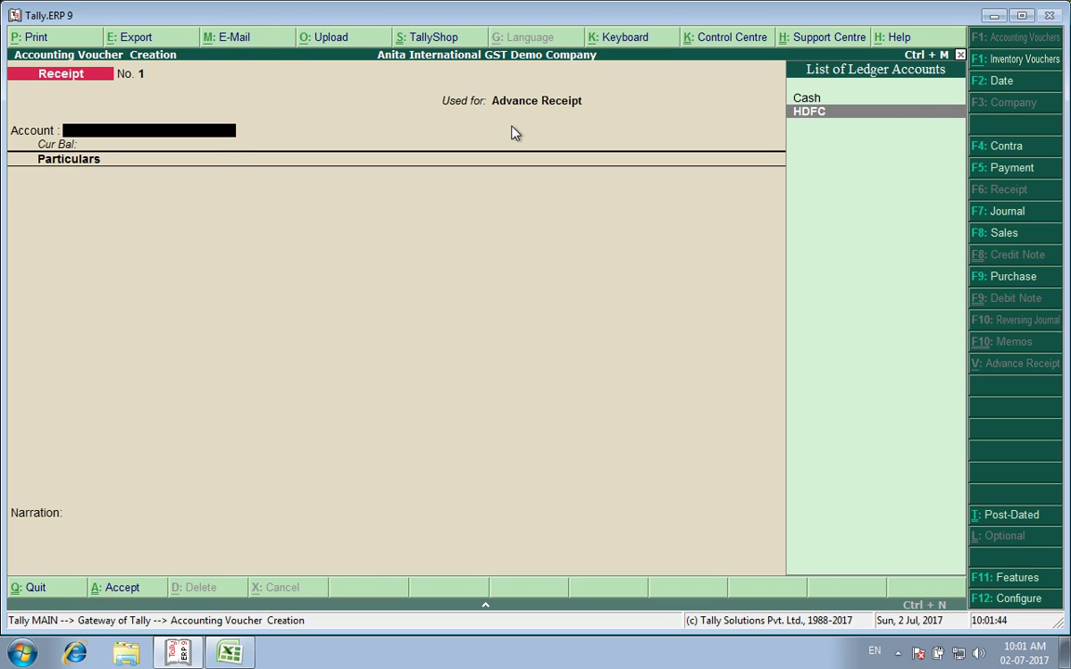
{"action": "key", "text": "Return"}
Select Customer with Advance as the paying party and open its ledger for alteration
{"action": "key", "text": "Down"}
{"action": "key", "text": "Down"}
{"action": "key", "text": "Down"}
{"action": "key", "text": "Down"}
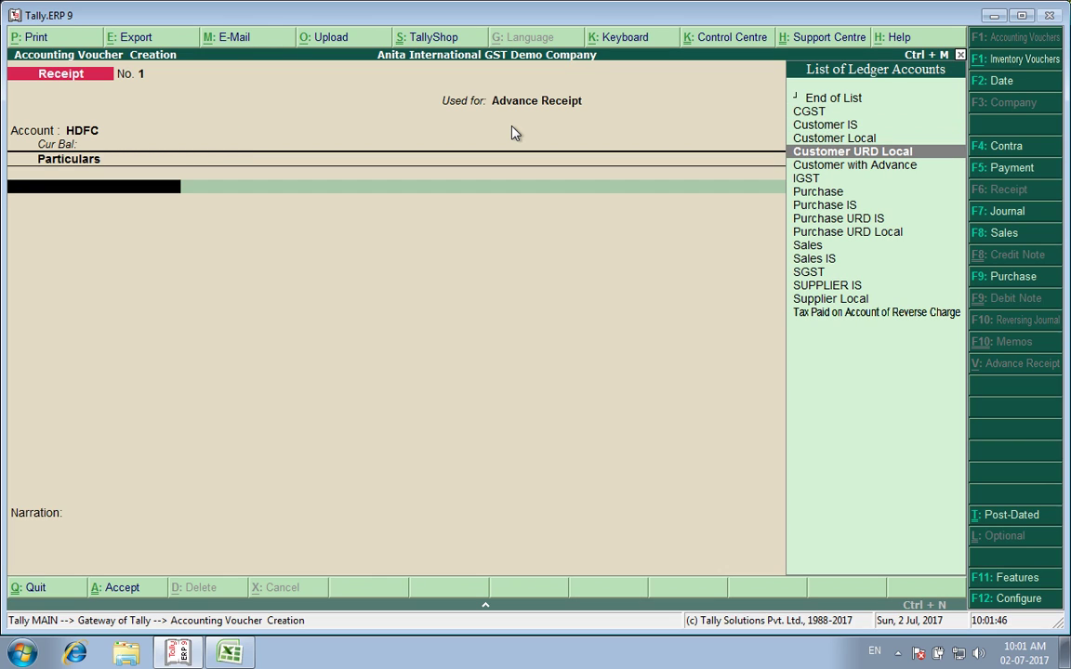
{"action": "key", "text": "Down"}
{"action": "key", "text": "Return"}
{"action": "key", "text": "Escape"}
{"action": "key", "text": "ctrl+Return"}
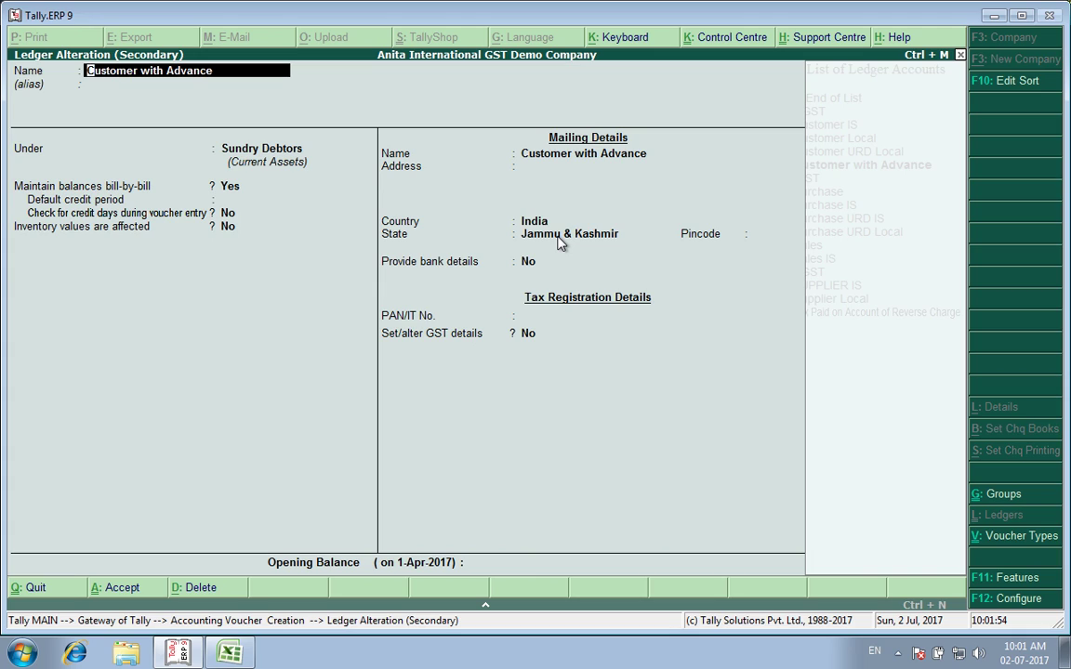
Enable GST details for Customer with Advance as a Regular dealer with its GSTIN, and save
{"action": "key", "text": "Return"}
{"action": "key", "text": "Return"}
{"action": "key", "text": "Return"}
{"action": "key", "text": "Return"}
{"action": "key", "text": "Return"}
{"action": "key", "text": "Return"}
{"action": "key", "text": "Return"}
{"action": "key", "text": "Return"}
{"action": "key", "text": "Return"}
{"action": "key", "text": "Return"}
{"action": "key", "text": "Return"}
{"action": "key", "text": "Return"}
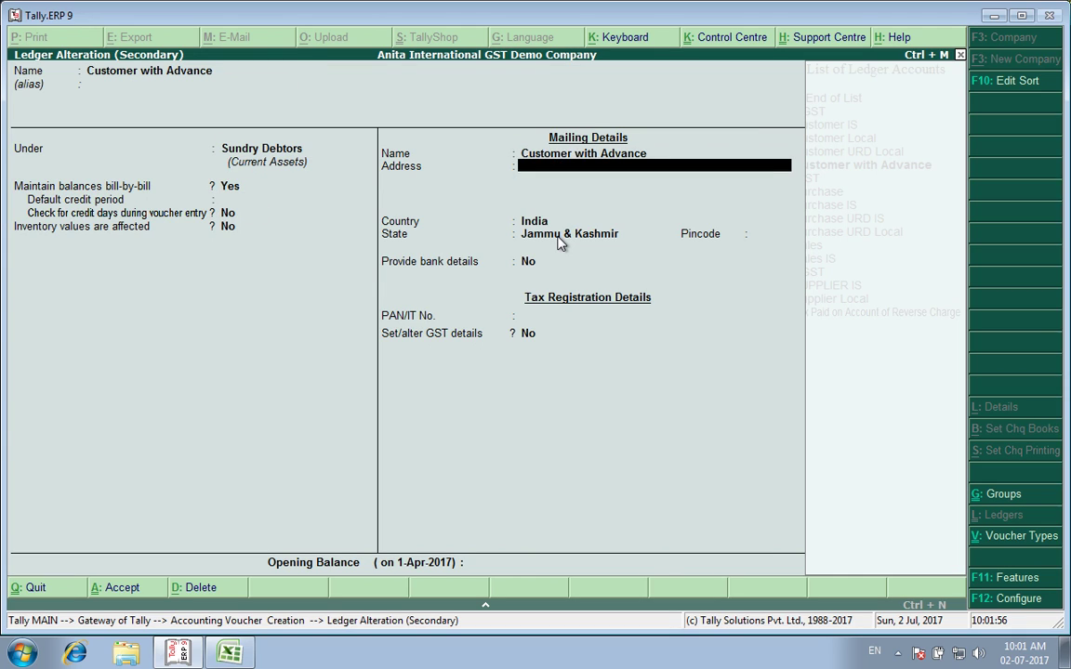
{"action": "key", "text": "Return"}
{"action": "key", "text": "Return"}
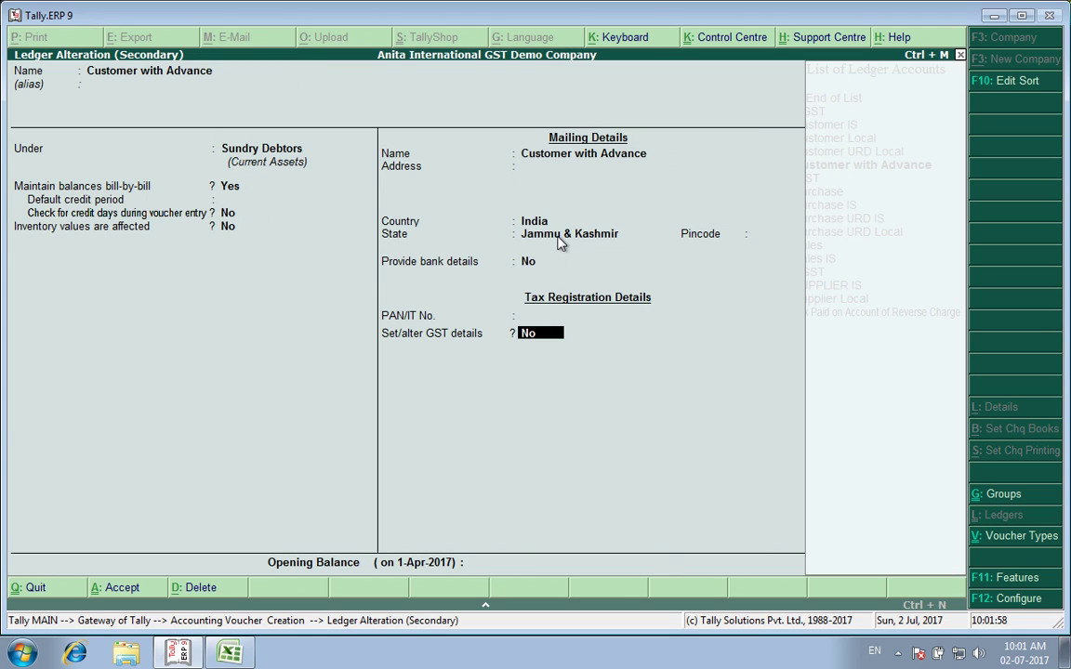
{"action": "key", "text": "y"}
{"action": "key", "text": "Return"}
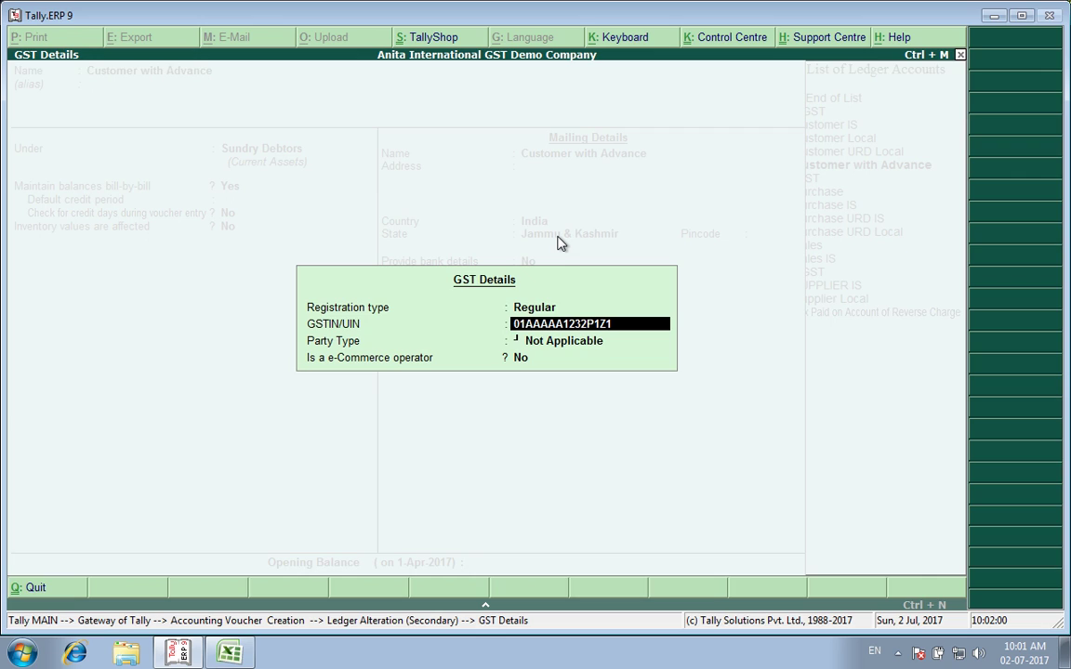
{"action": "key", "text": "Return"}
{"action": "key", "text": "Return"}
{"action": "key", "text": "Return"}
{"action": "key", "text": "Return"}
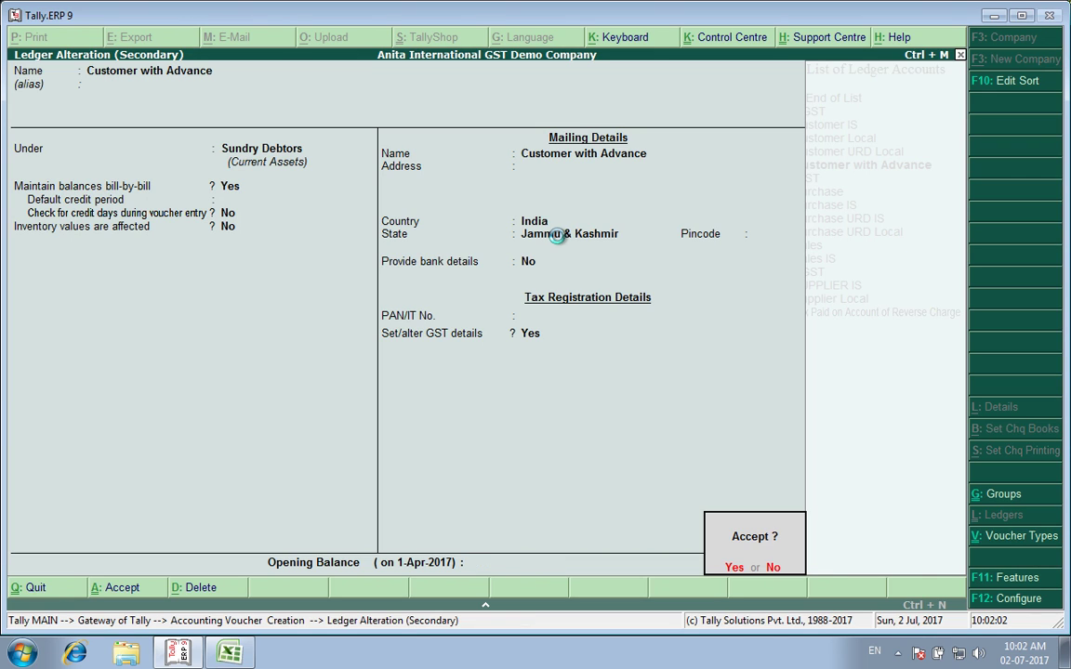
{"action": "key", "text": "Return"}
{"action": "key", "text": "Return"}
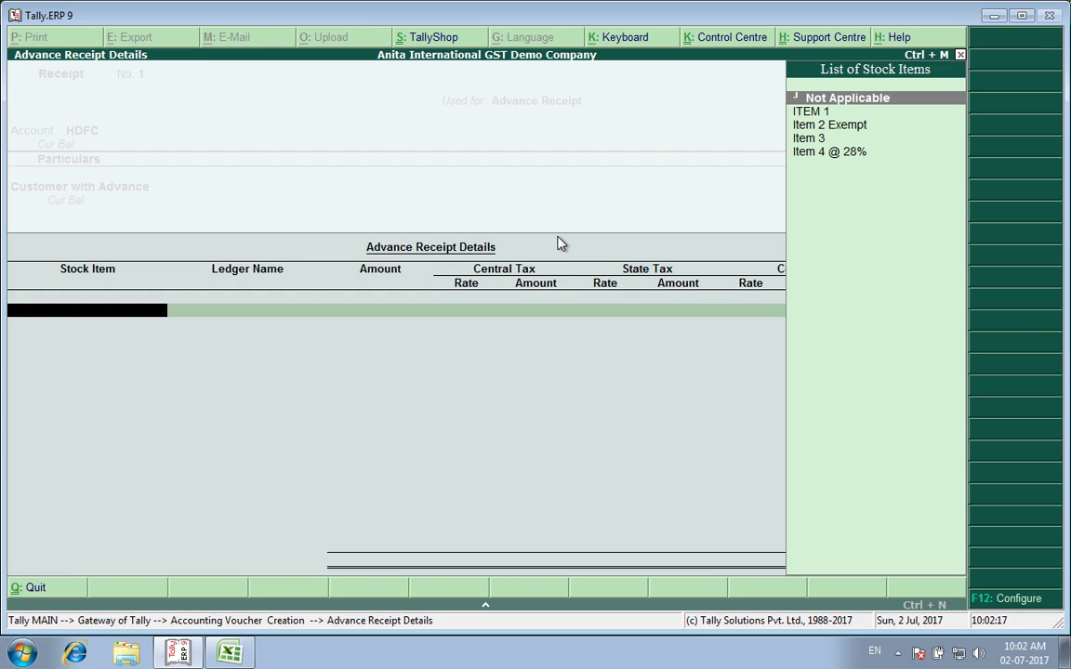
Enter Advance Receipt Details: stock item Not Applicable, ledger Sales, amount 10,000 with 900.00 CGST/SGST
{"action": "key", "text": "Return"}
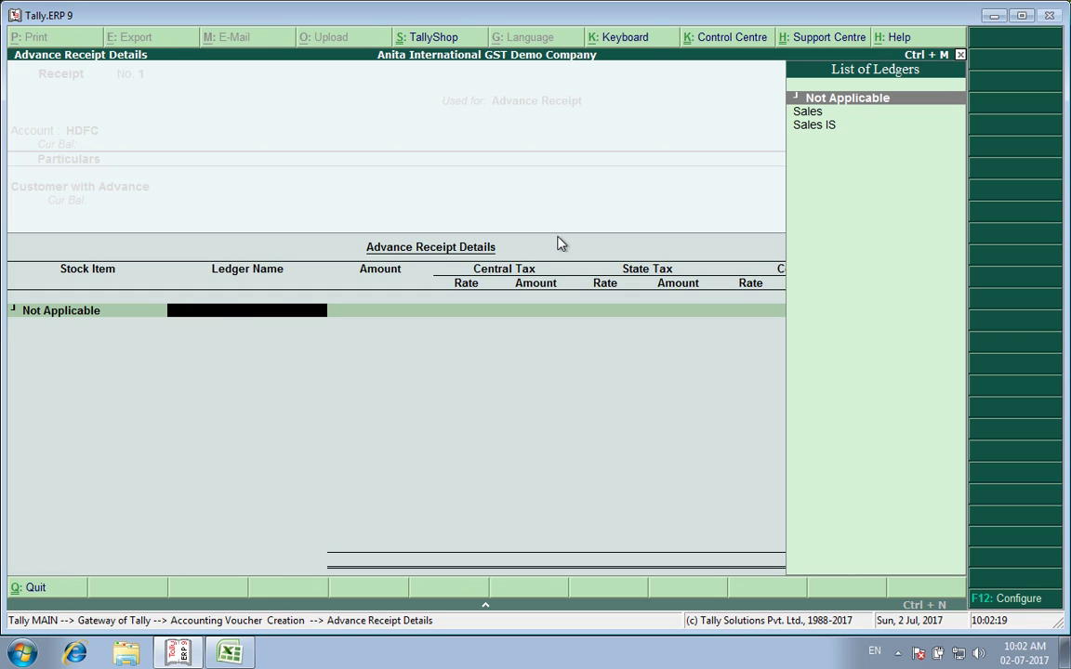
{"action": "key", "text": "Down"}
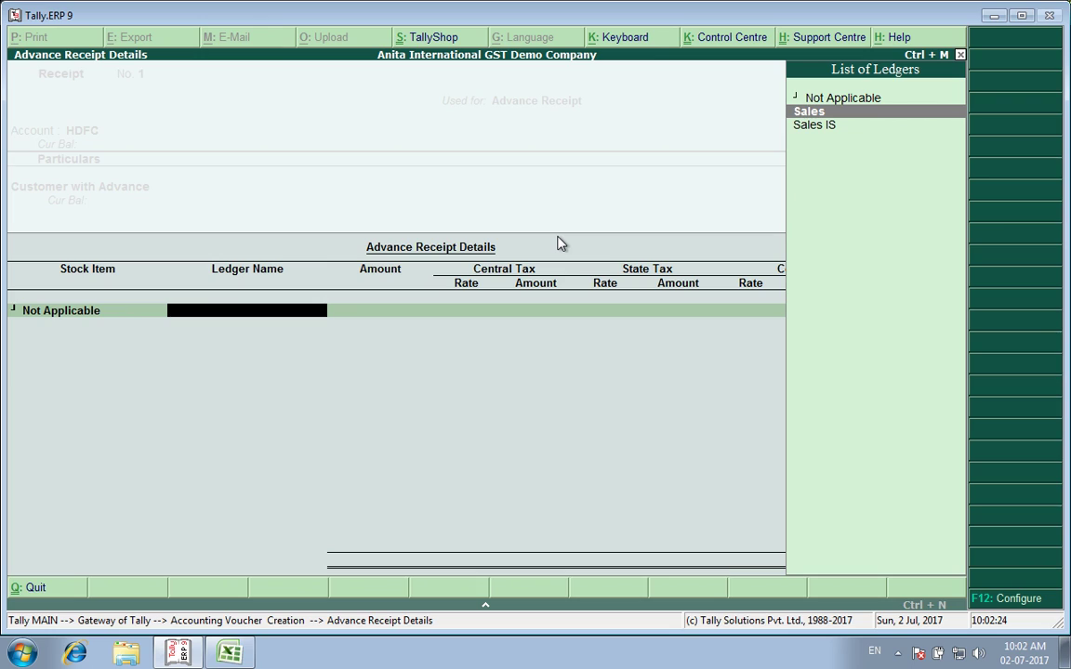
{"action": "key", "text": "Return"}
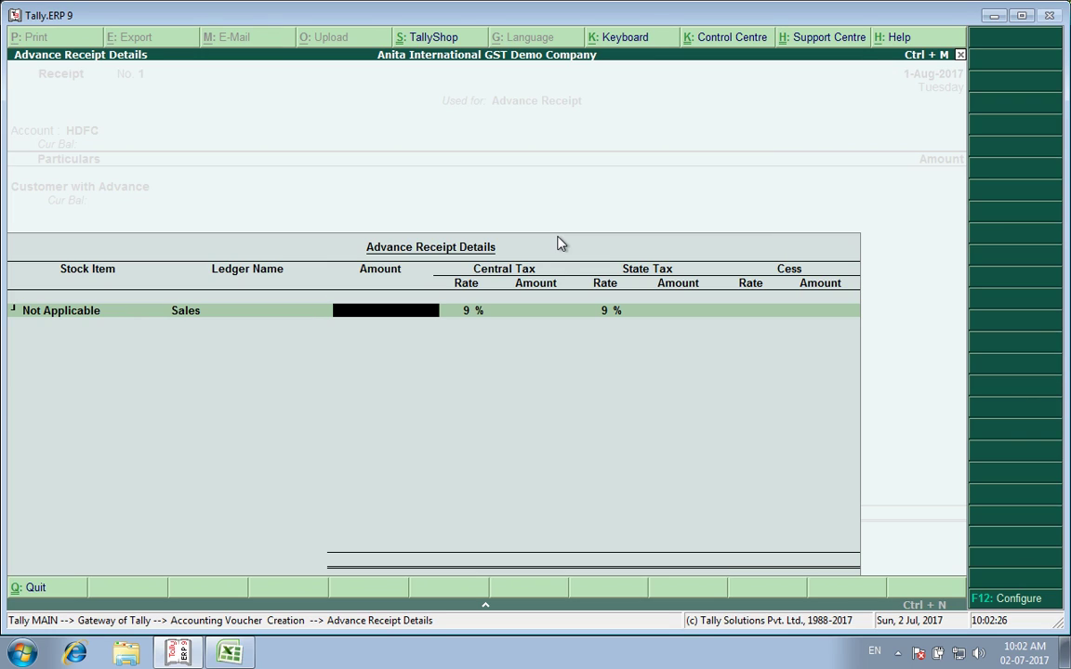
{"action": "type", "text": "10000"}
{"action": "key", "text": "Return"}
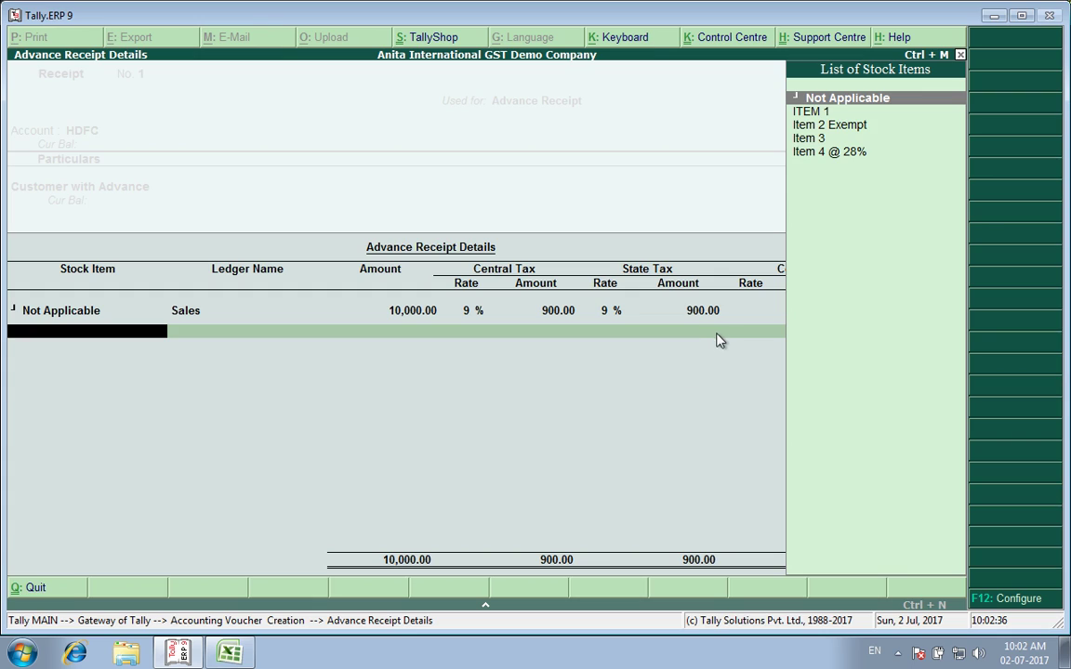
{"action": "key", "text": "Return"}
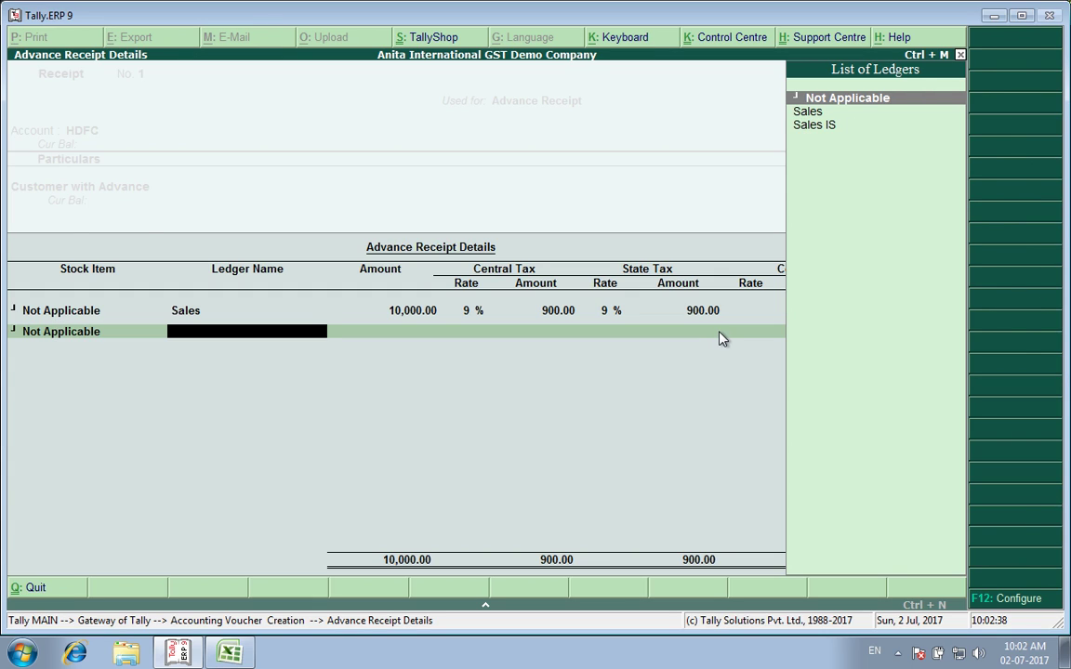
Record the 10,000.00 as bill-wise Advance reference 1, credited to Customer with Advance
{"action": "key", "text": "Return"}
{"action": "key", "text": "Return"}
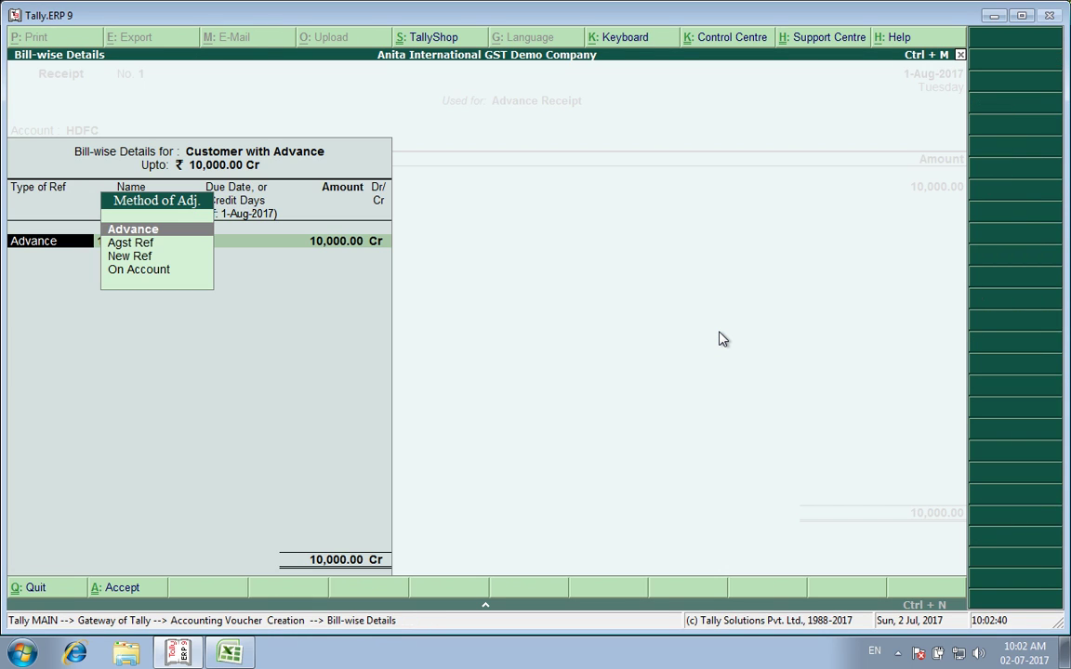
{"action": "key", "text": "Down"}
{"action": "key", "text": "Down"}
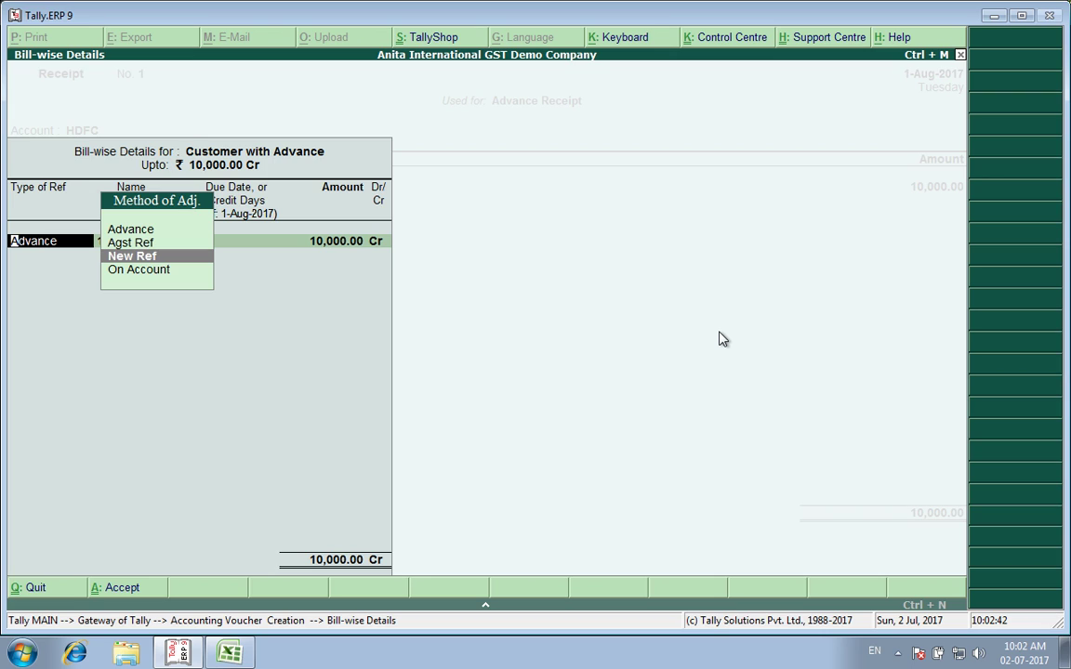
{"action": "key", "text": "Up"}
{"action": "key", "text": "Up"}
{"action": "key", "text": "Return"}
{"action": "key", "text": "Return"}
{"action": "key", "text": "Return"}
{"action": "key", "text": "Return"}
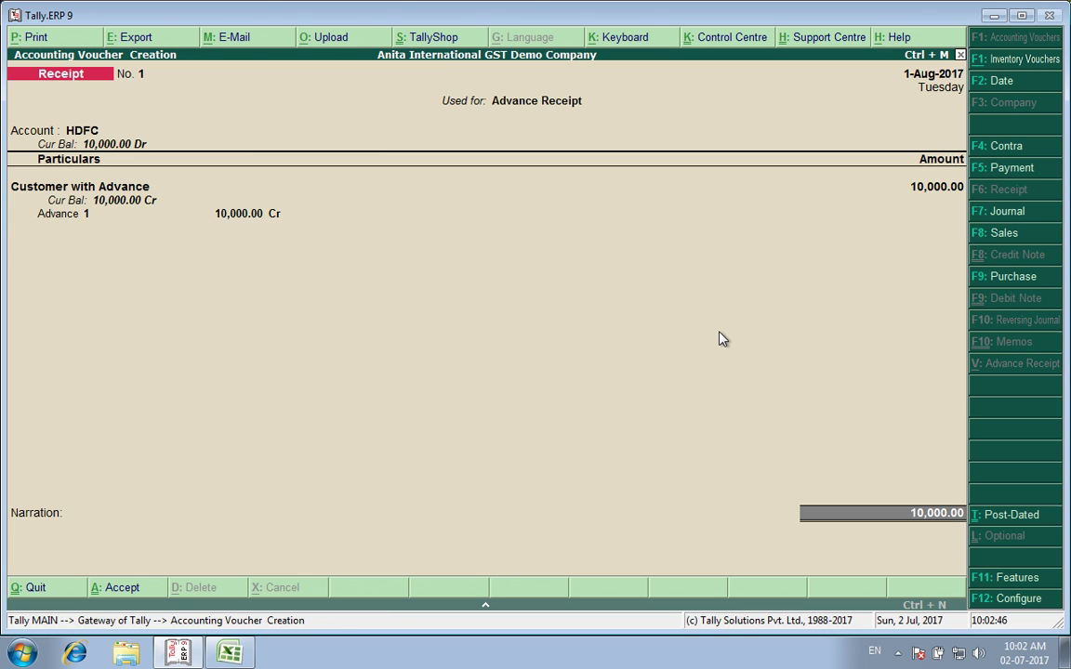
Add CGST and SGST lines of 900.00 each and complete bank allocation for 11,800.00 total
{"action": "key", "text": "Return"}
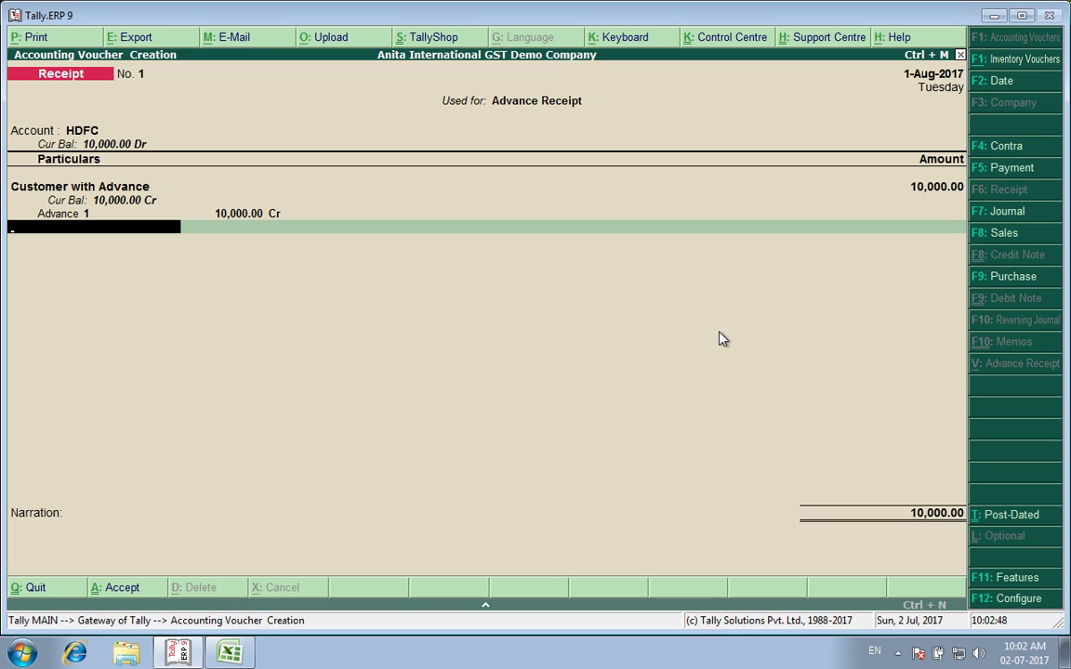
{"action": "type", "text": "cg"}
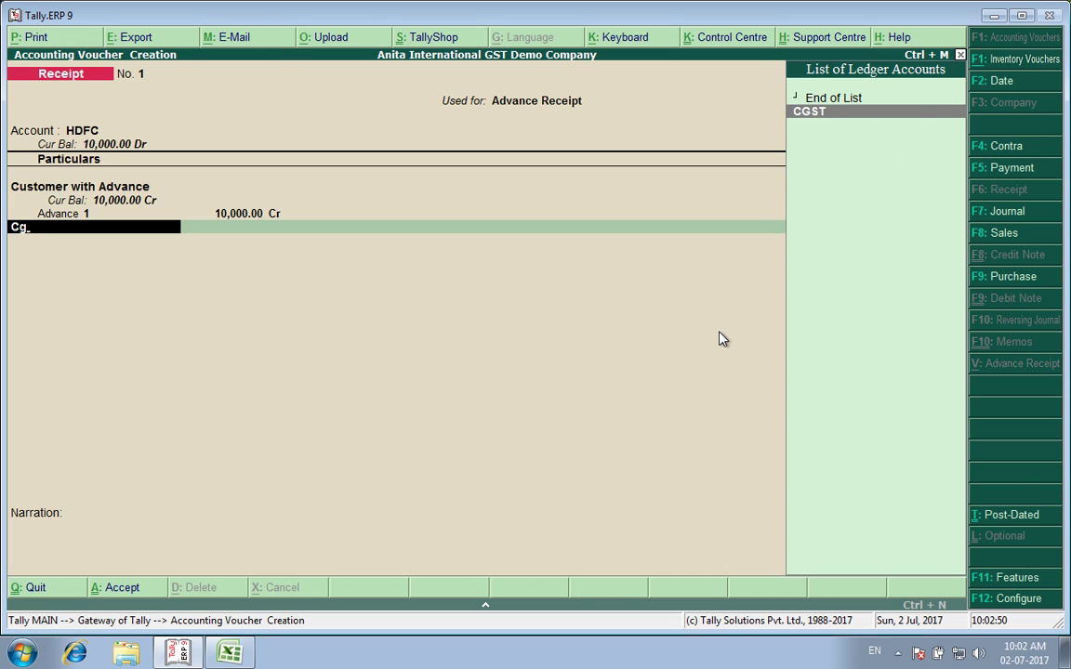
{"action": "key", "text": "Return"}
{"action": "key", "text": "Return"}
{"action": "type", "text": "S"}
{"action": "key", "text": "Down"}
{"action": "key", "text": "Down"}
{"action": "key", "text": "Return"}
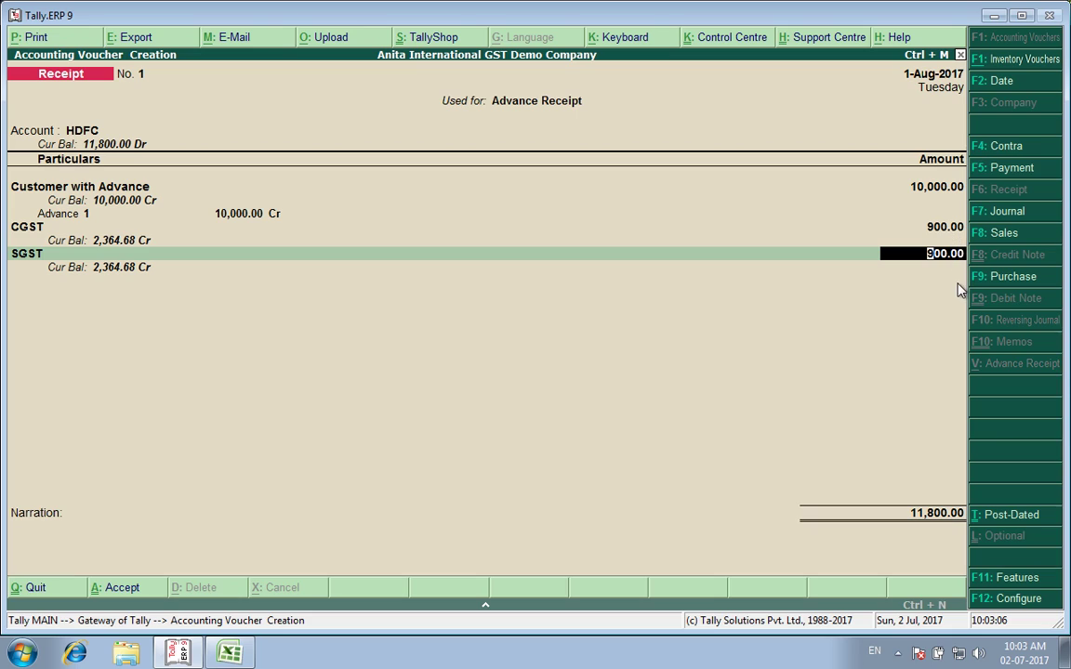
{"action": "key", "text": "Return"}
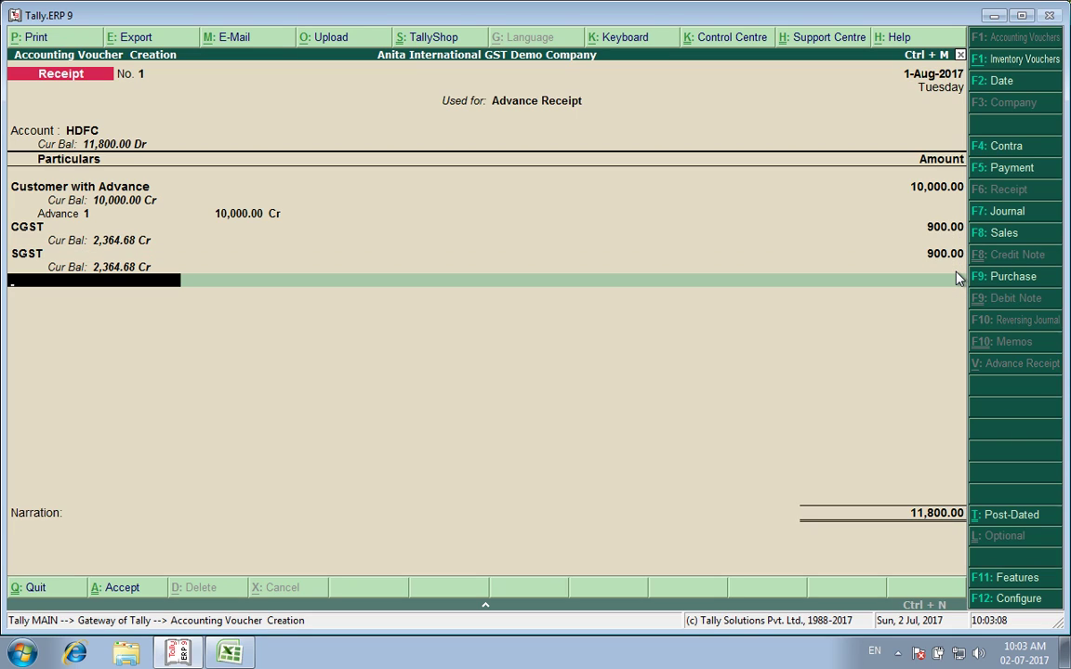
{"action": "key", "text": "Return"}
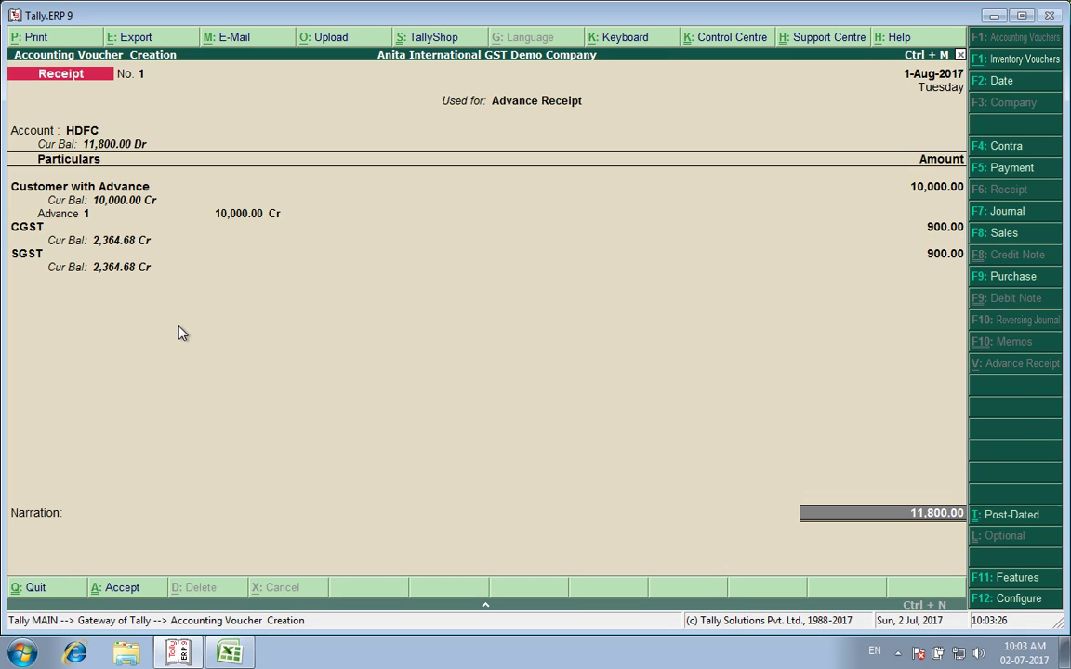
{"action": "key", "text": "Return"}
{"action": "key", "text": "Return"}
{"action": "key", "text": "Return"}
{"action": "key", "text": "Return"}
{"action": "key", "text": "Return"}
{"action": "key", "text": "Return"}
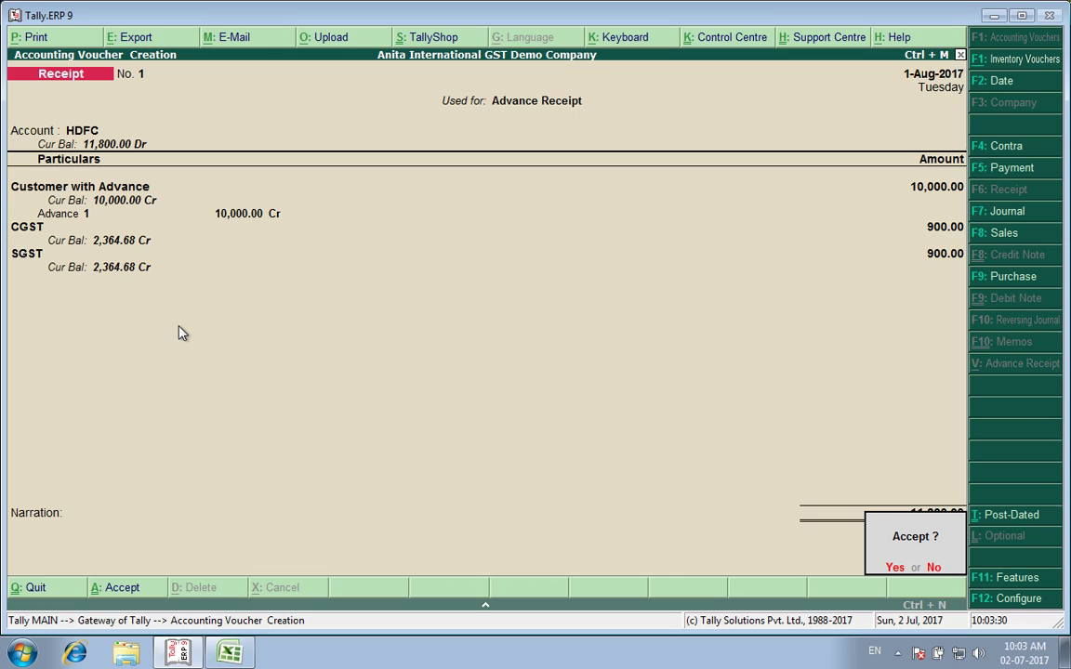
Decline acceptance and change the receipt date to 31-Jul-2017
{"action": "key", "text": "n"}
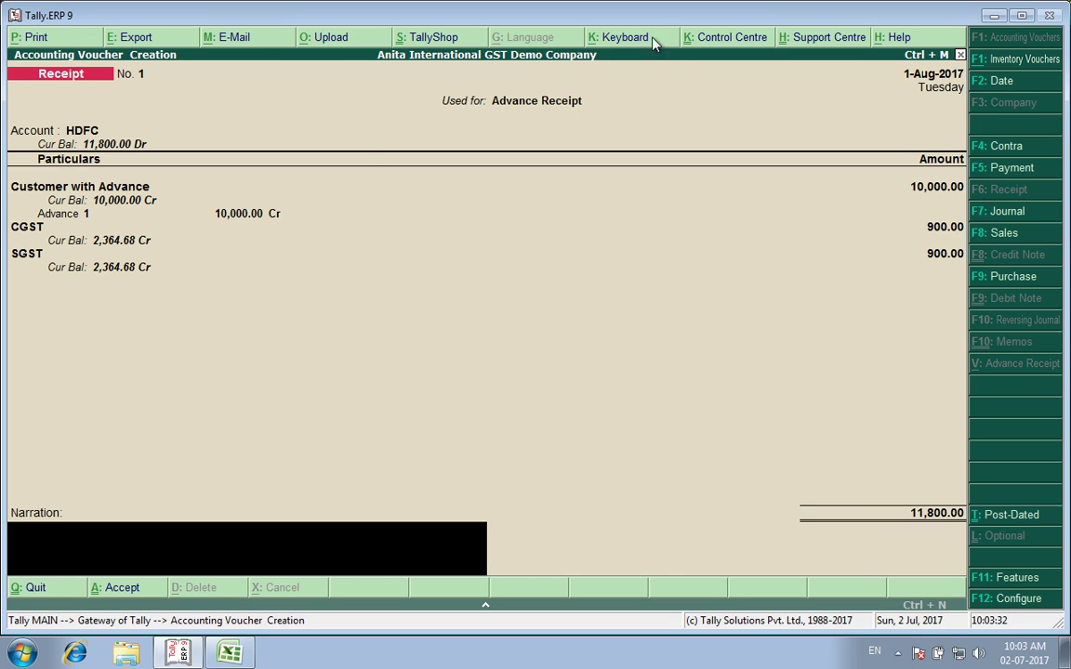
{"action": "left_click", "coordinate": [1003, 82]}
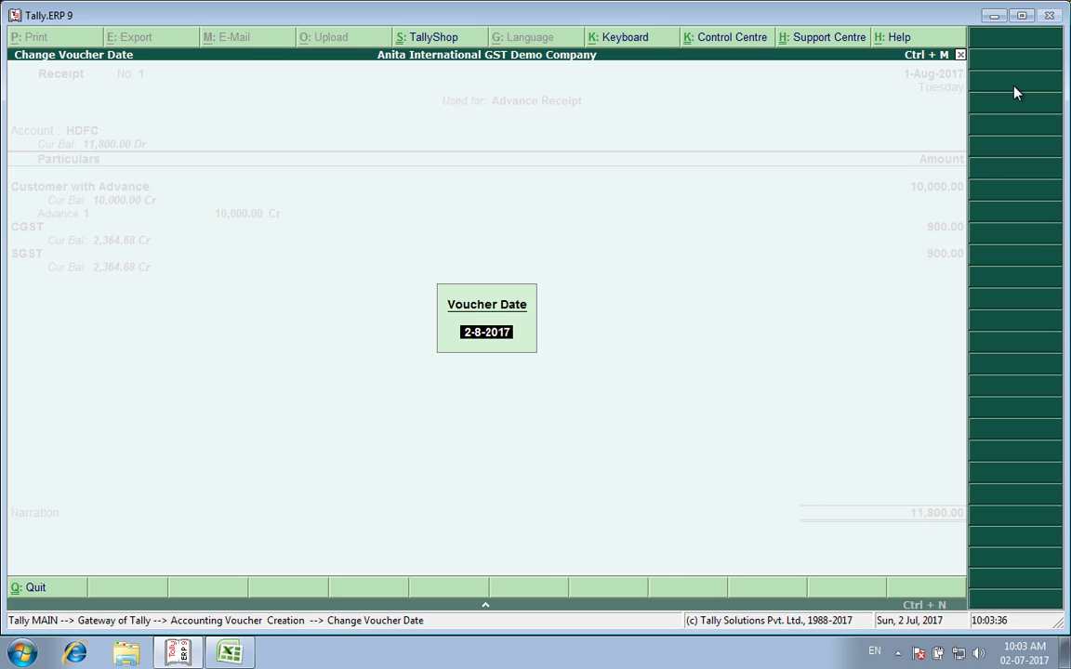
{"action": "type", "text": "31-7"}
{"action": "key", "text": "Return"}
Reconfirm the customer line, advance details and Advance 1 reference through to the total
{"action": "key", "text": "Up"}
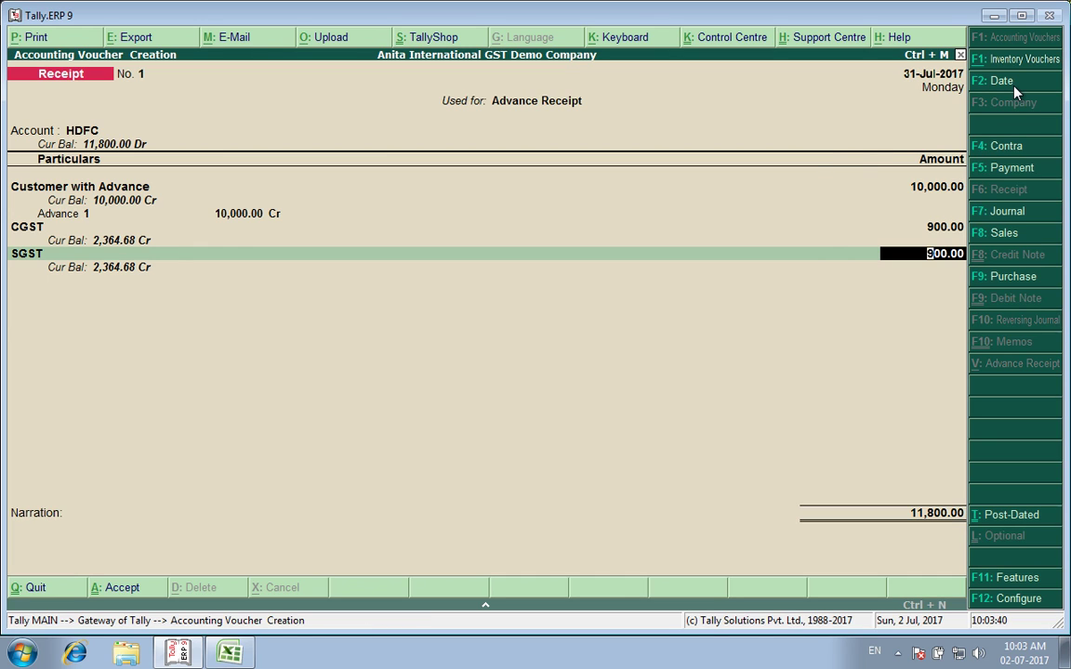
{"action": "key", "text": "Up"}
{"action": "key", "text": "Up"}
{"action": "key", "text": "Up"}
{"action": "key", "text": "Up"}
{"action": "key", "text": "Up"}
{"action": "key", "text": "Up"}
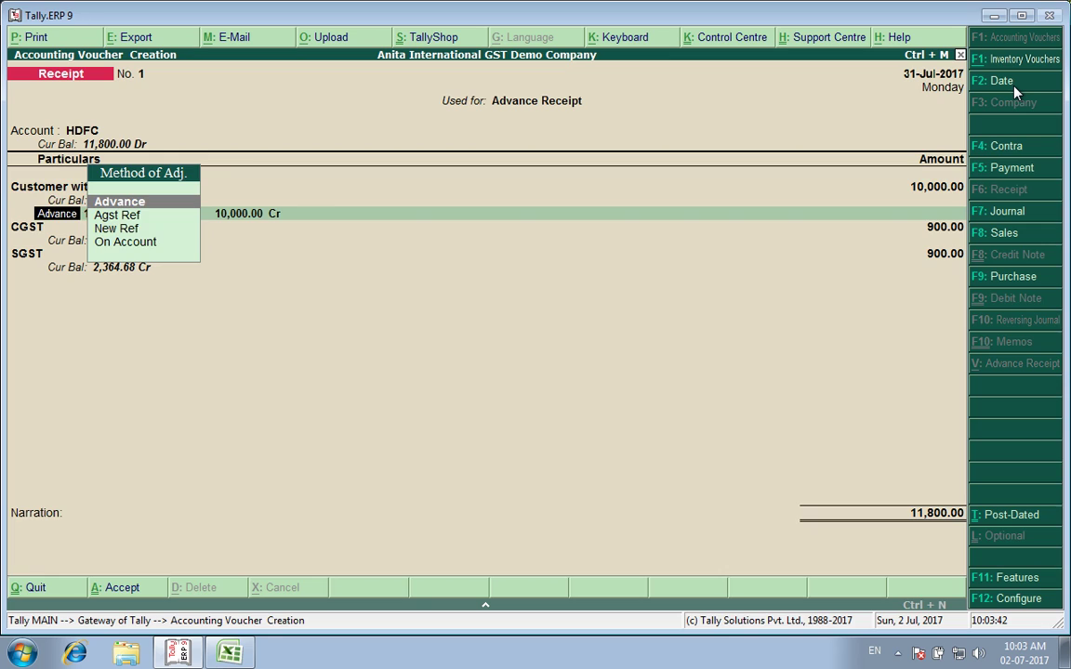
{"action": "key", "text": "Return"}
{"action": "key", "text": "Return"}
{"action": "key", "text": "Return"}
{"action": "key", "text": "Return"}
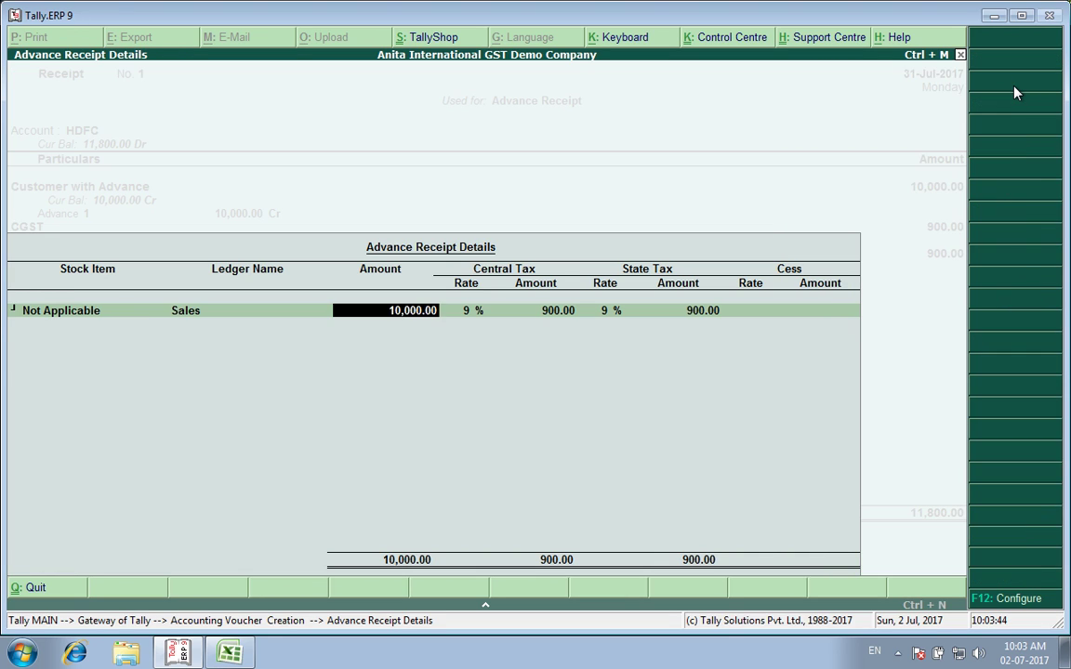
{"action": "key", "text": "Return"}
{"action": "key", "text": "Return"}
{"action": "key", "text": "Return"}
{"action": "key", "text": "Return"}
{"action": "key", "text": "Return"}
{"action": "key", "text": "Return"}
{"action": "key", "text": "Return"}
{"action": "key", "text": "Return"}
{"action": "key", "text": "Return"}
{"action": "key", "text": "Return"}
{"action": "key", "text": "Return"}
{"action": "key", "text": "Return"}
{"action": "key", "text": "Return"}
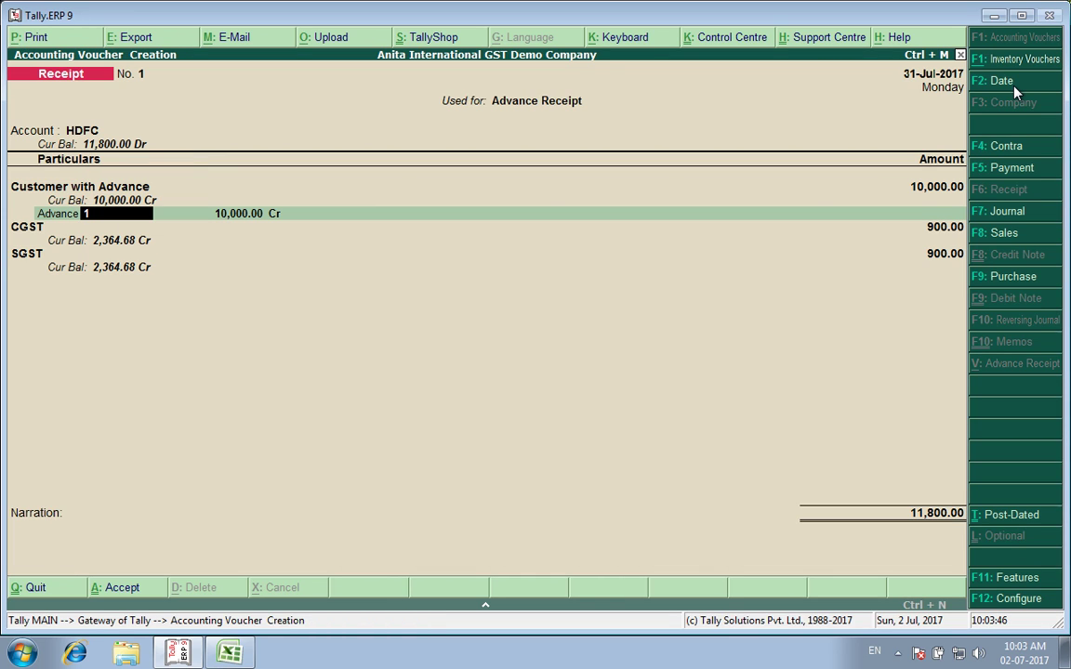
{"action": "key", "text": "Return"}
{"action": "key", "text": "Return"}
{"action": "key", "text": "Return"}
{"action": "key", "text": "Return"}
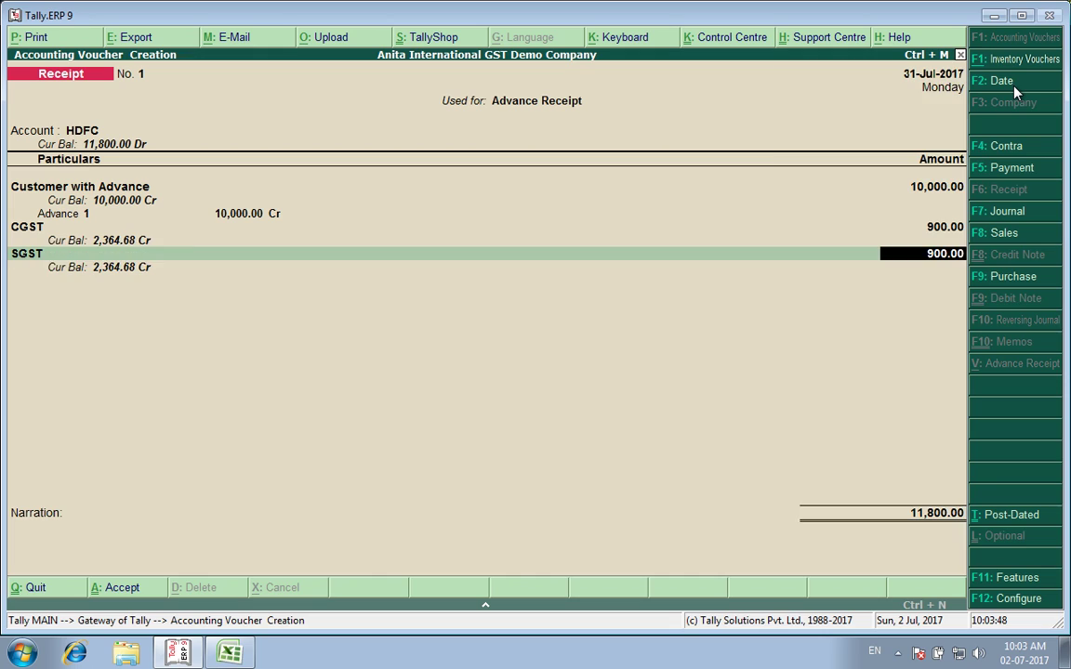
{"action": "key", "text": "Return"}
{"action": "key", "text": "Return"}
{"action": "key", "text": "Return"}
{"action": "key", "text": "Return"}
{"action": "key", "text": "Return"}
{"action": "key", "text": "Return"}
{"action": "key", "text": "Return"}
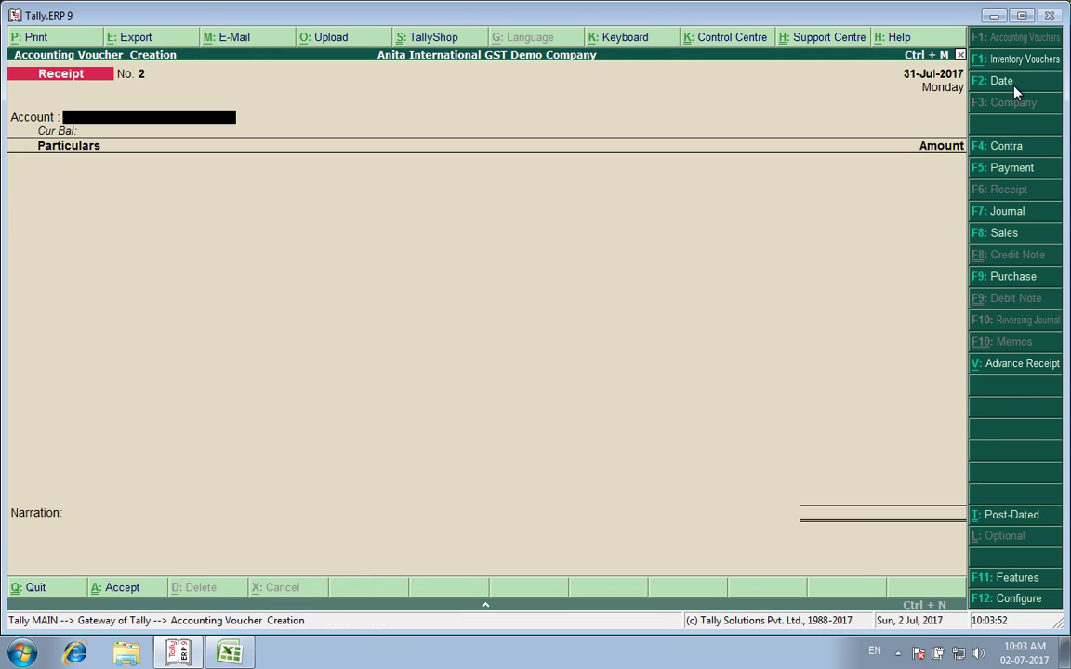
Save the advance receipt and start a new voucher dated 1-Aug-2017
{"action": "key", "text": "Escape"}
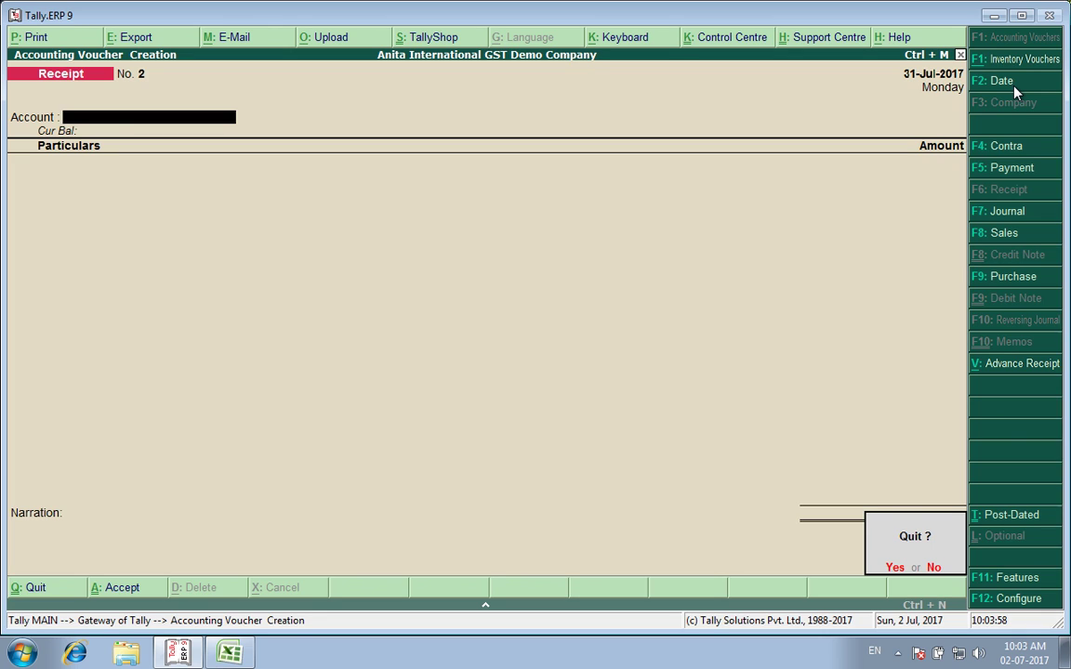
{"action": "key", "text": "y"}
{"action": "key", "text": "Return"}
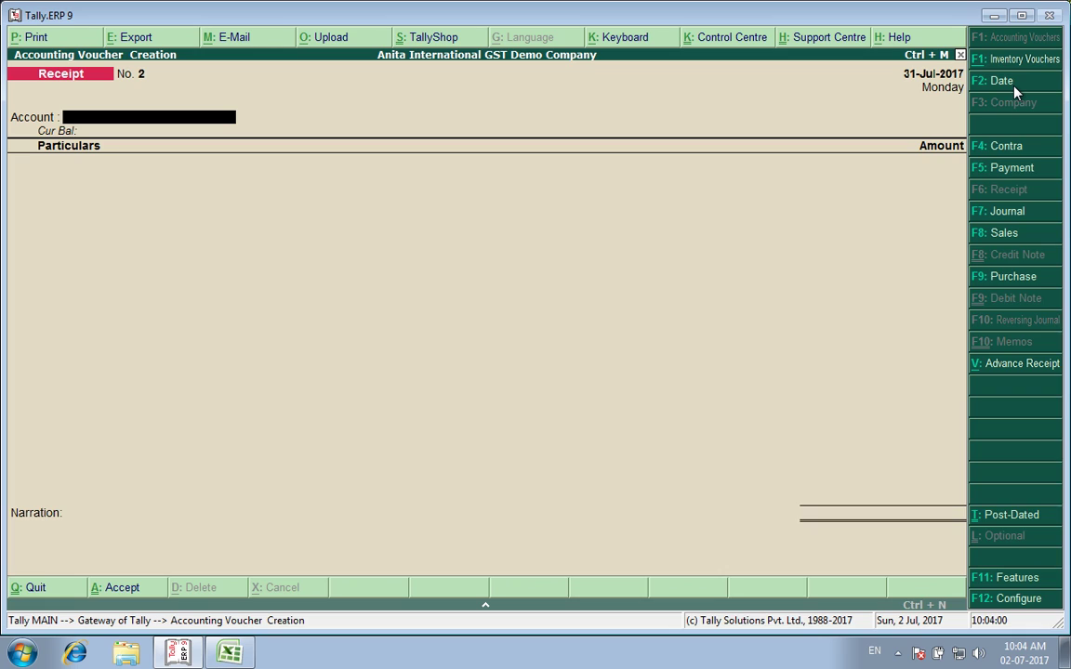
{"action": "key", "text": "F2"}
{"action": "key", "text": "Return"}
Create a Sales voucher with Customer with Advance as party and accept party details
{"action": "left_click", "coordinate": [1005, 237]}
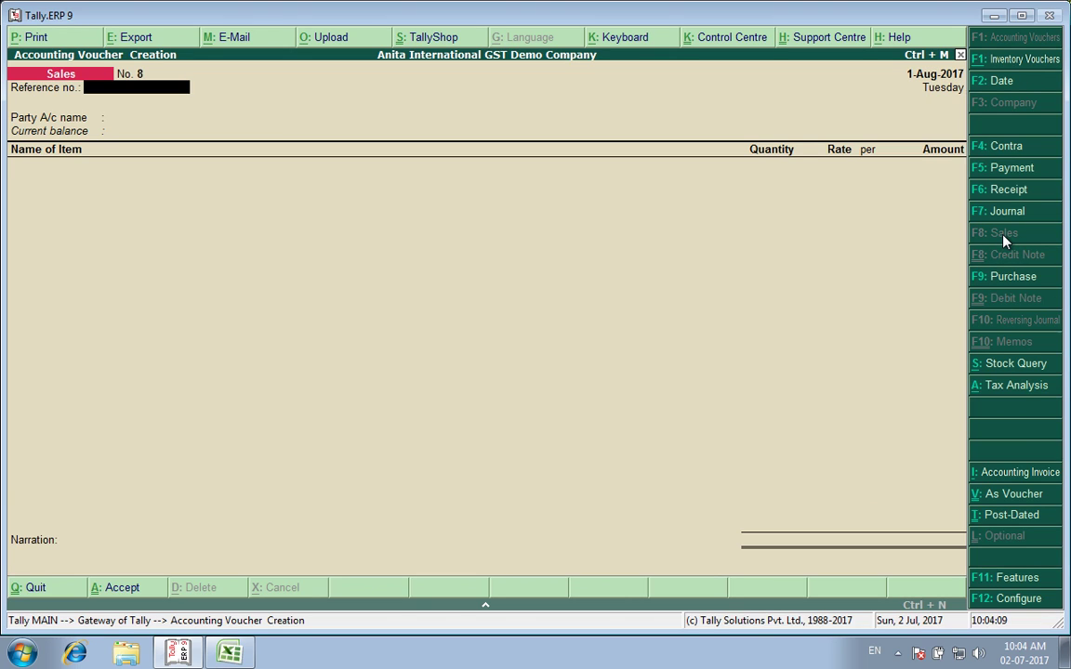
{"action": "key", "text": "Return"}
{"action": "key", "text": "Down"}
{"action": "key", "text": "Down"}
{"action": "key", "text": "Down"}
{"action": "key", "text": "Down"}
{"action": "key", "text": "Return"}
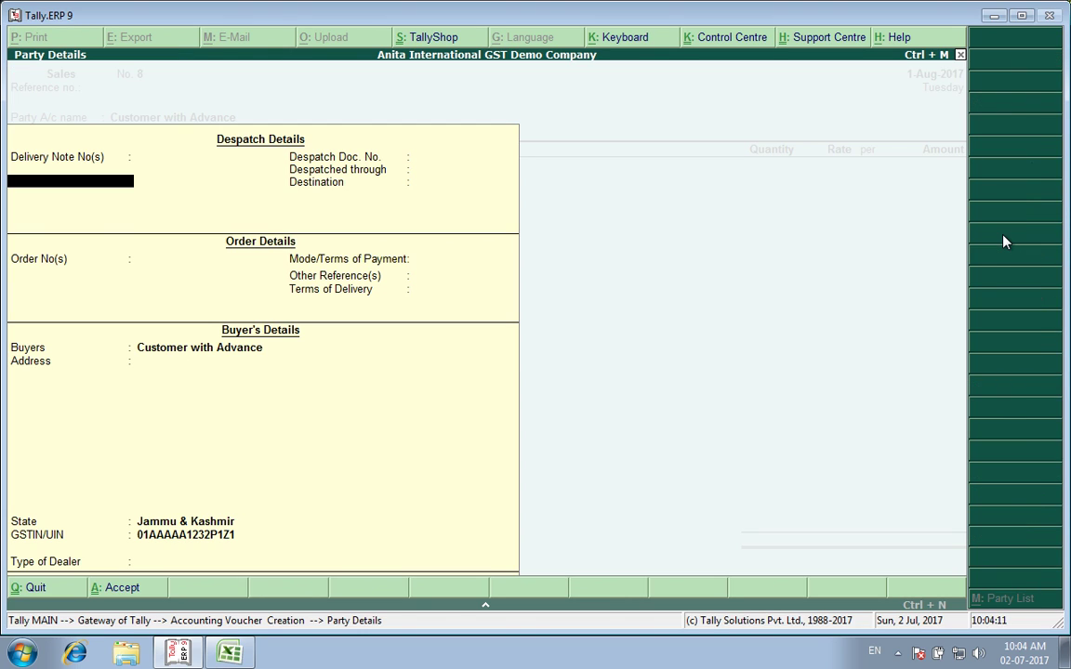
{"action": "key", "text": "ctrl+a"}
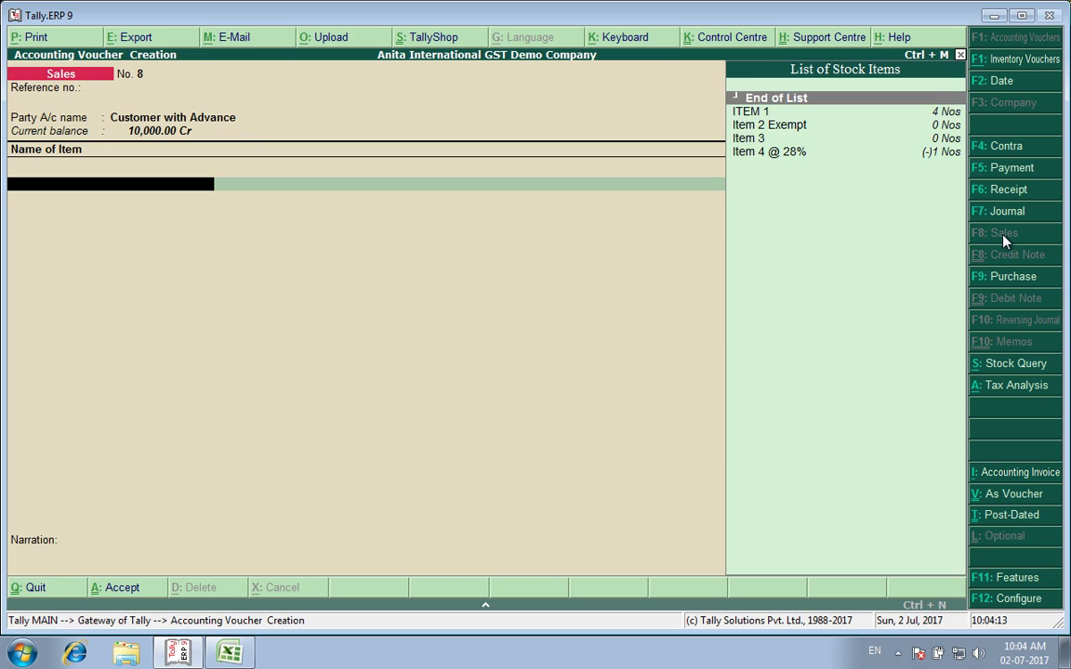
Bill 10 Nos of ITEM 1 and add CGST and SGST ledgers of 990.00 each
{"action": "key", "text": "Return"}
{"action": "type", "text": "10"}
{"action": "key", "text": "Return"}
{"action": "key", "text": "Return"}
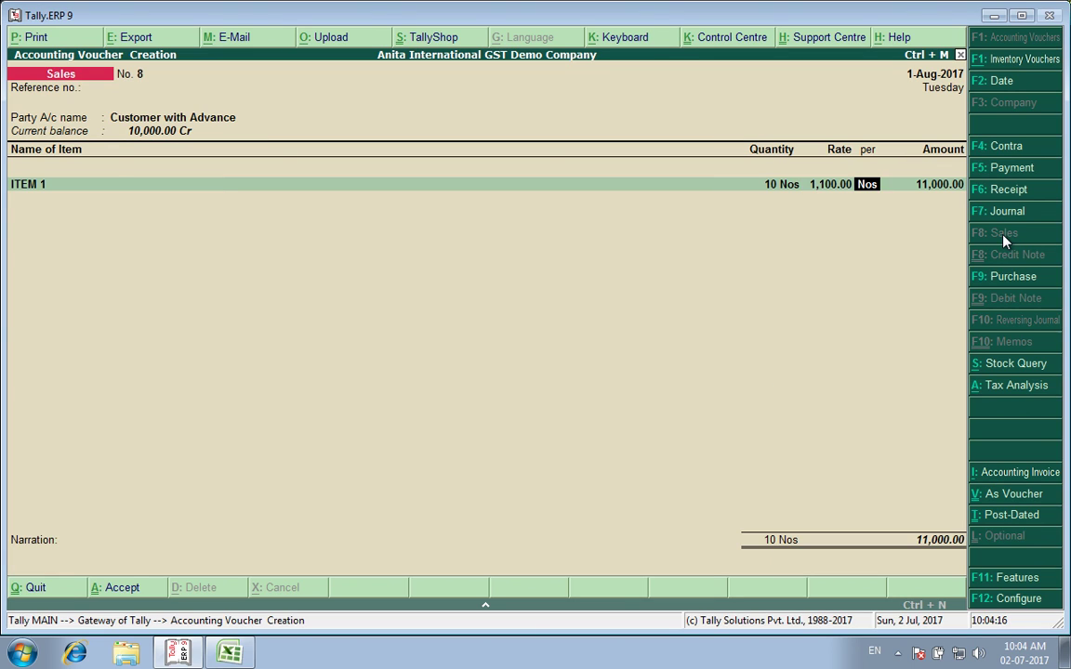
{"action": "key", "text": "Return"}
{"action": "key", "text": "Return"}
{"action": "key", "text": "Return"}
{"action": "key", "text": "Return"}
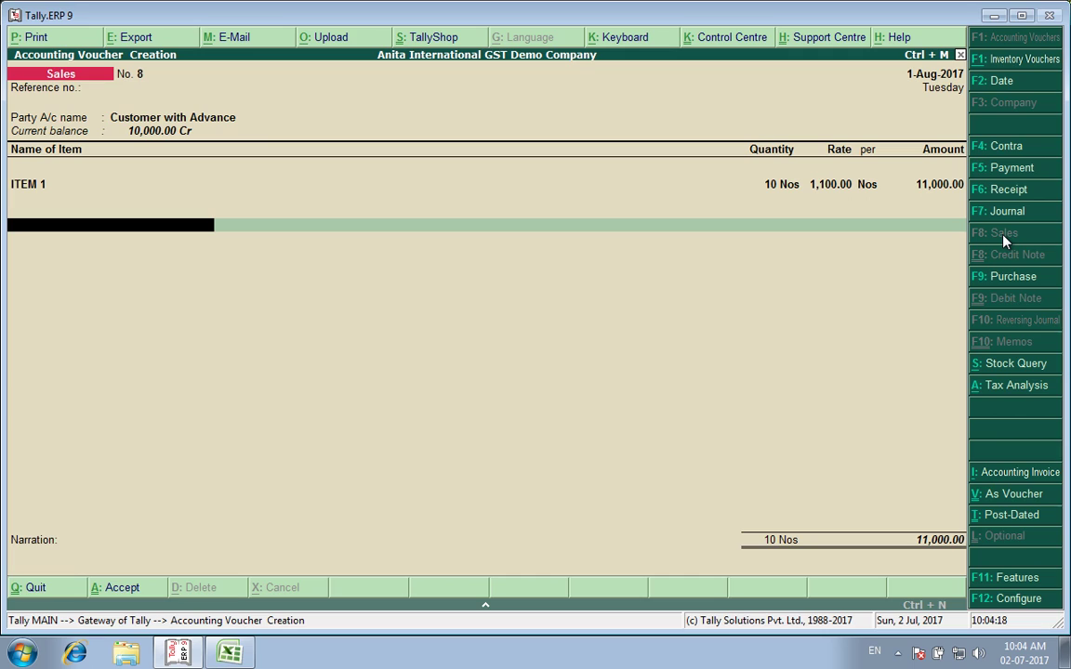
{"action": "type", "text": "C"}
{"action": "key", "text": "Return"}
{"action": "key", "text": "Return"}
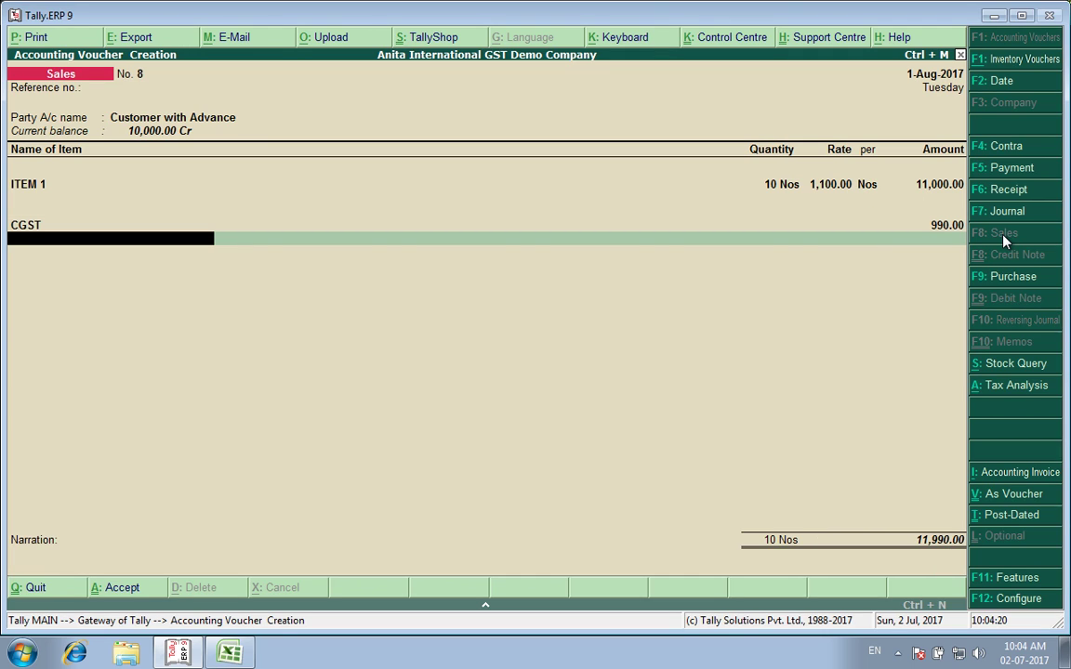
{"action": "type", "text": "S"}
{"action": "key", "text": "Down"}
{"action": "key", "text": "Down"}
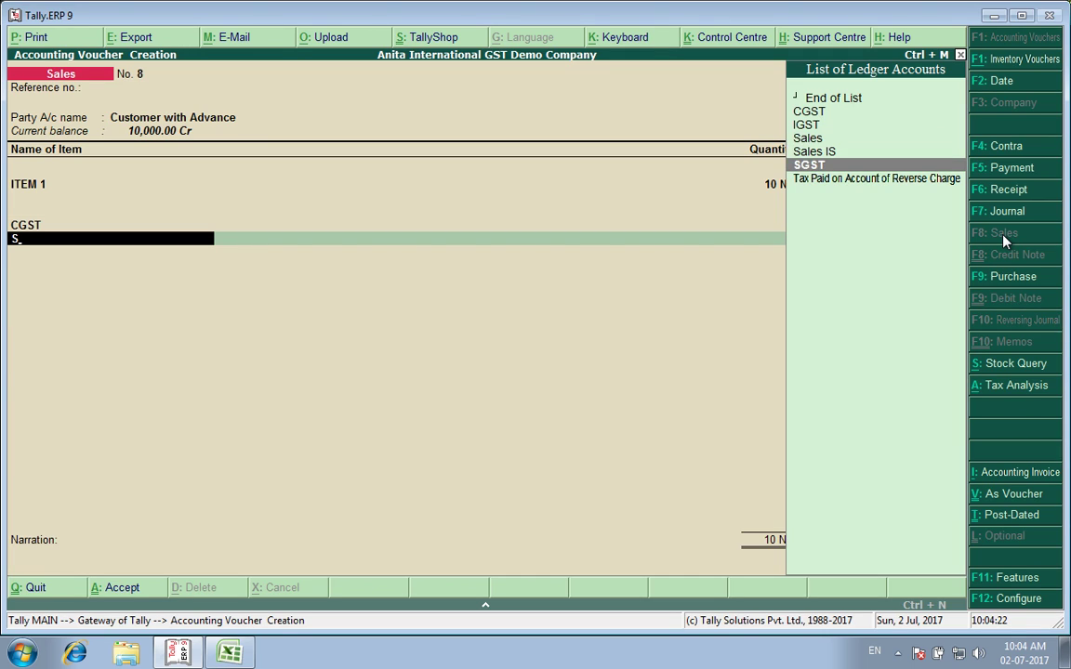
{"action": "key", "text": "Return"}
{"action": "key", "text": "Return"}
{"action": "key", "text": "Return"}
{"action": "key", "text": "Return"}
{"action": "key", "text": "Return"}
{"action": "key", "text": "Return"}
{"action": "key", "text": "Return"}
{"action": "key", "text": "Return"}
{"action": "key", "text": "Return"}
{"action": "key", "text": "Return"}
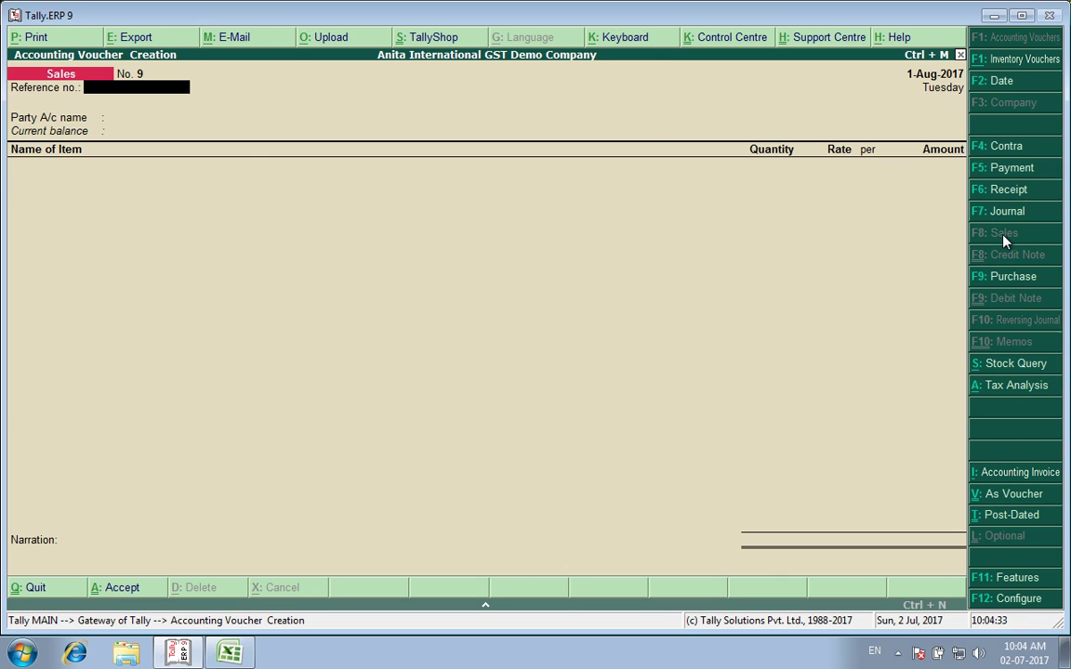
View GSTR-1 for August 2017: one B2B invoice, taxable 11,000.00, total 12,980.00
{"action": "key", "text": "Escape"}
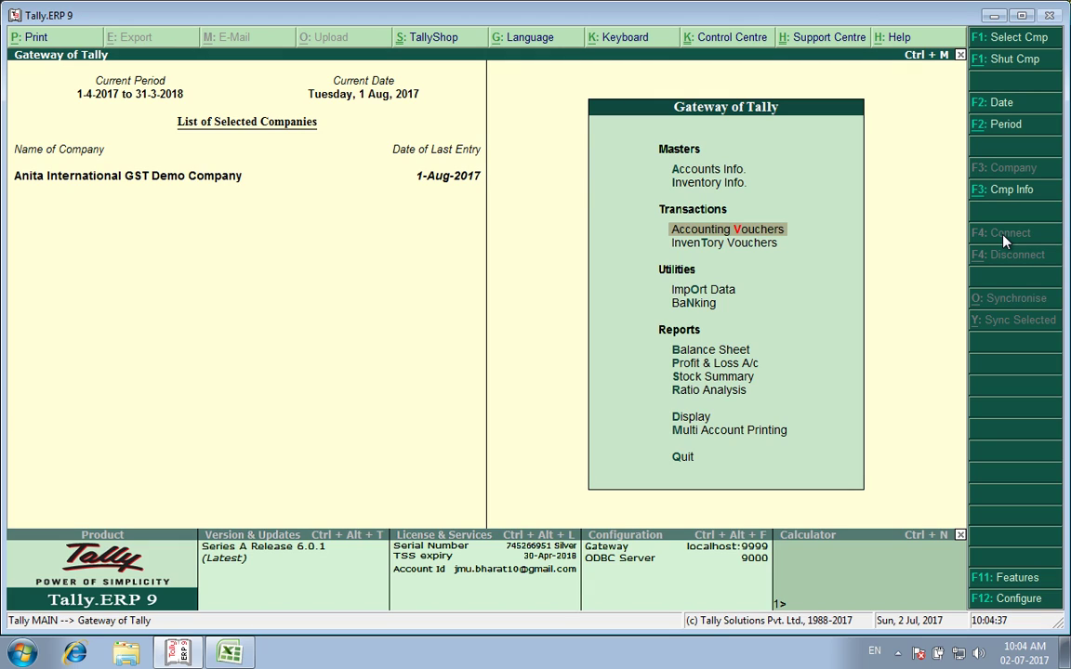
{"action": "key", "text": "d"}
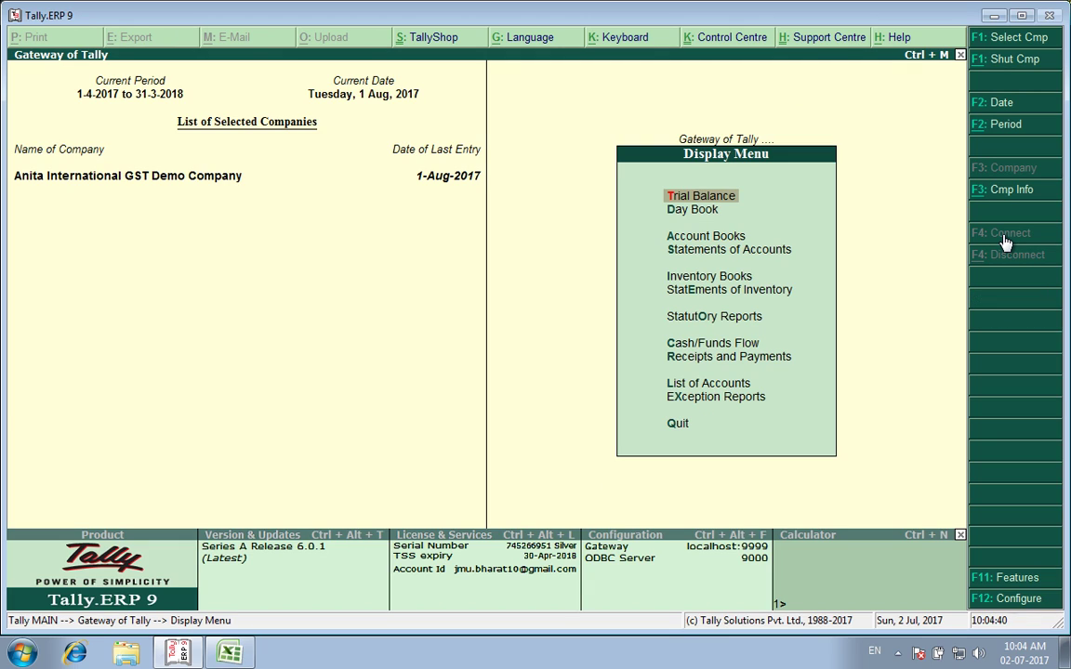
{"action": "key", "text": "Down"}
{"action": "key", "text": "Down"}
{"action": "key", "text": "Down"}
{"action": "key", "text": "Down"}
{"action": "key", "text": "Down"}
{"action": "key", "text": "Down"}
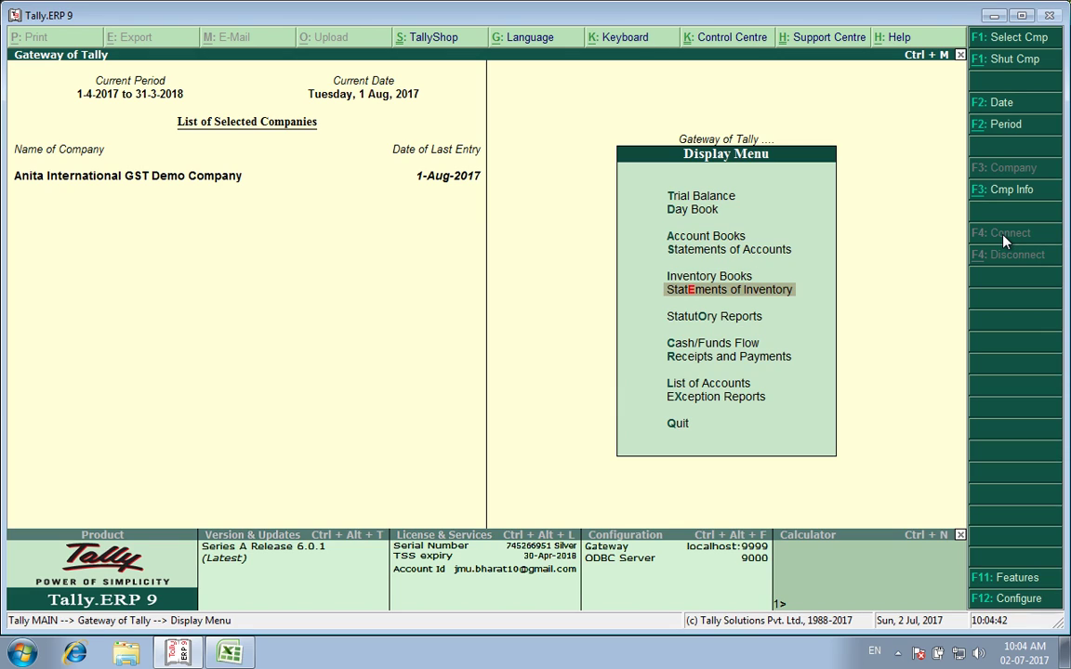
{"action": "key", "text": "Return"}
{"action": "key", "text": "Return"}
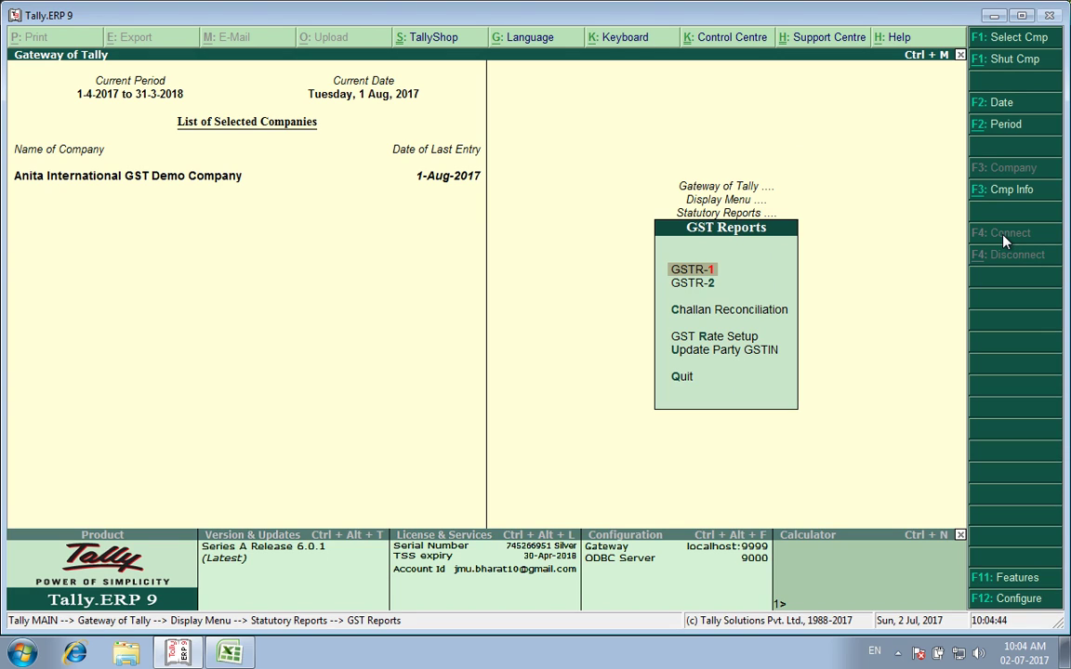
{"action": "key", "text": "Return"}
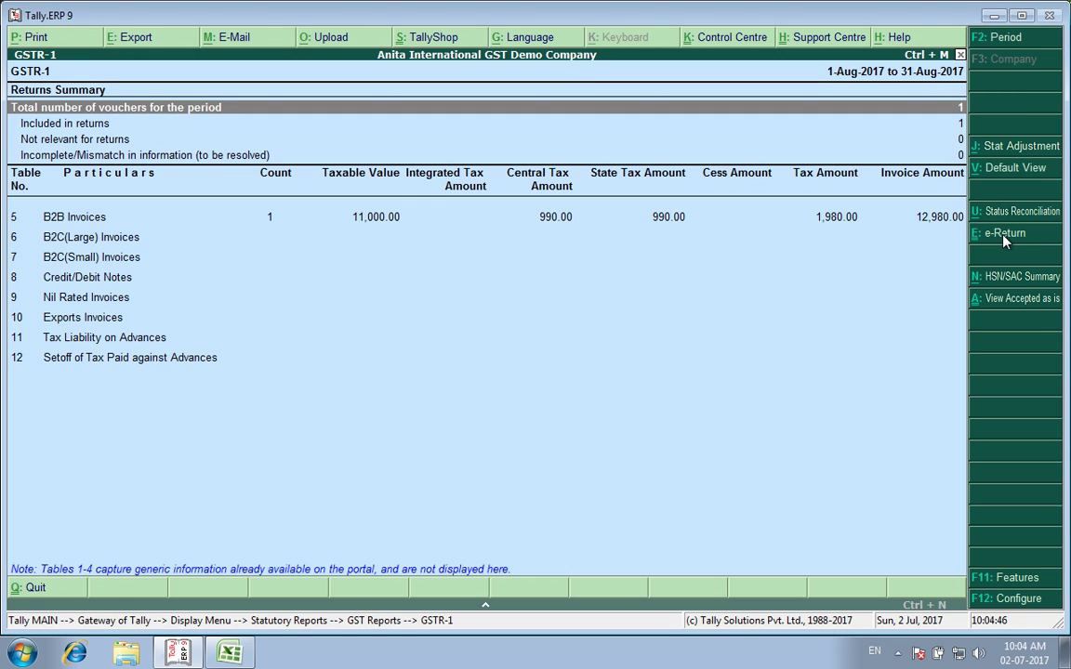
{"action": "left_click", "coordinate": [371, 225]}
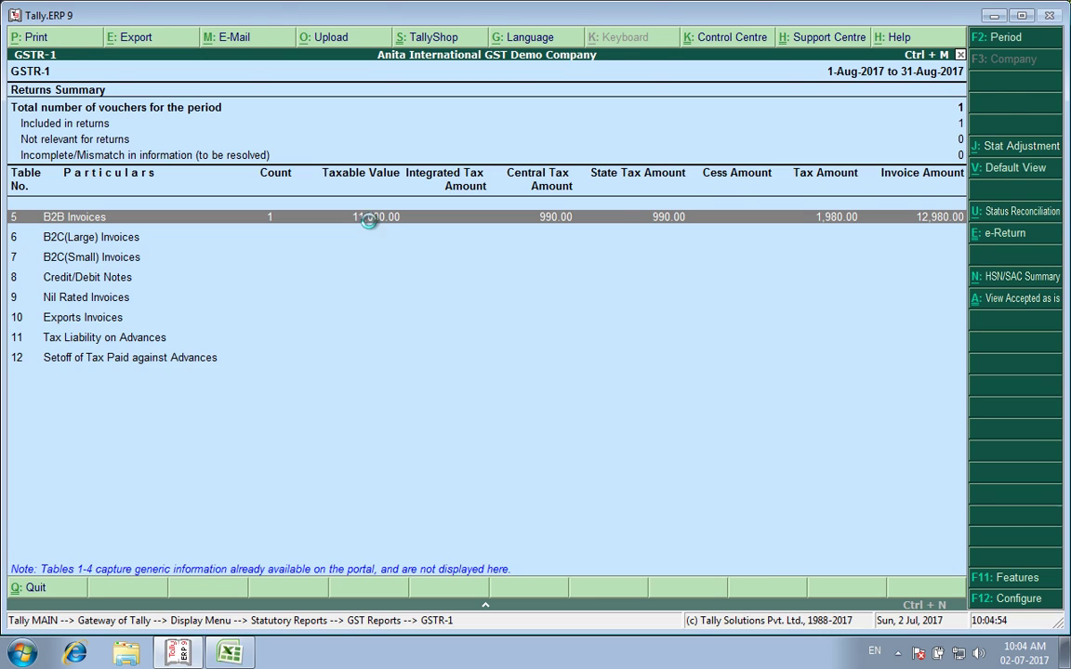
{"action": "key", "text": "Escape"}
{"action": "key", "text": "Escape"}
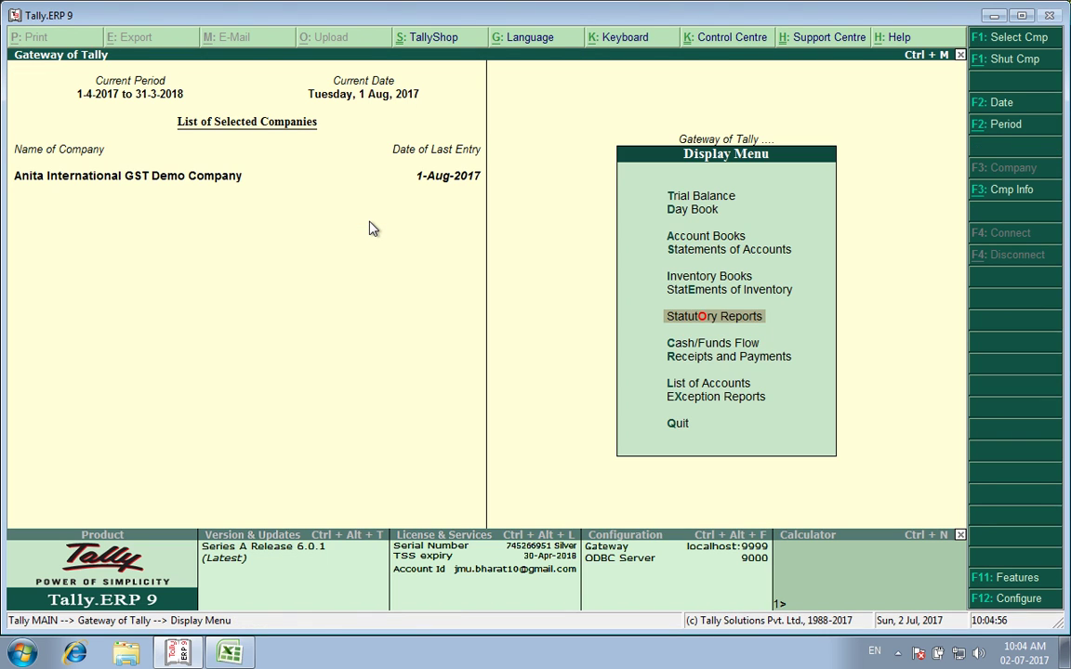
Alter Sales voucher 8 in the Day Book to adjust 12,980.00 against advance bill 1
{"action": "key", "text": "d"}
{"action": "key", "text": "Return"}
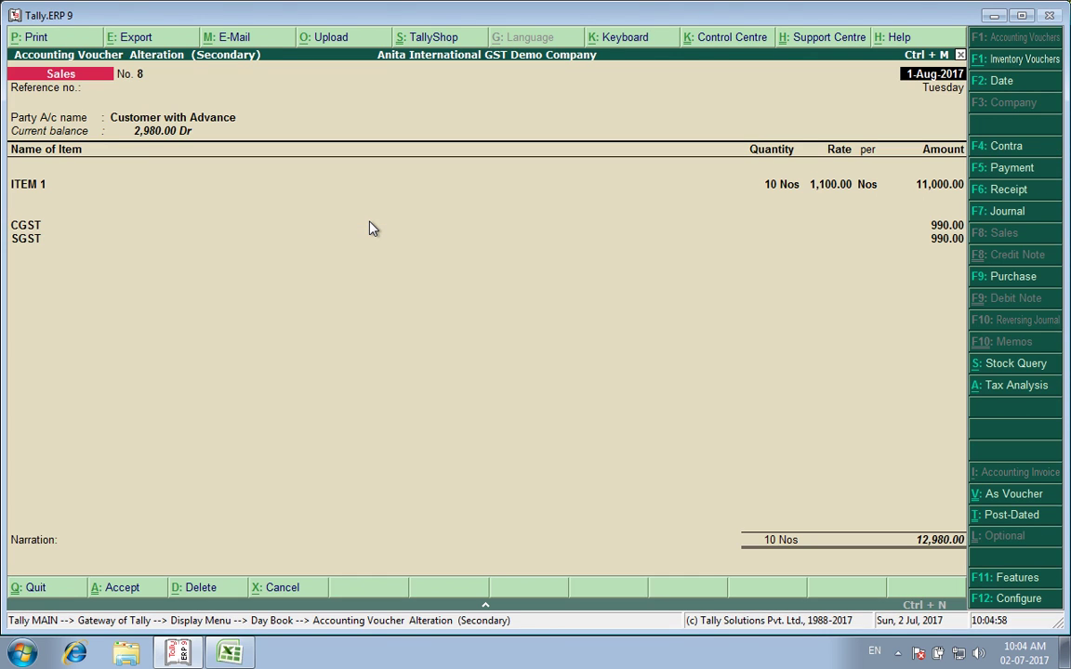
{"action": "key", "text": "Return"}
{"action": "key", "text": "Return"}
{"action": "key", "text": "Return"}
{"action": "key", "text": "Return"}
{"action": "key", "text": "Return"}
{"action": "key", "text": "Return"}
{"action": "key", "text": "Return"}
{"action": "key", "text": "Return"}
{"action": "key", "text": "Return"}
{"action": "key", "text": "Return"}
{"action": "key", "text": "Return"}
{"action": "key", "text": "Return"}
{"action": "key", "text": "Return"}
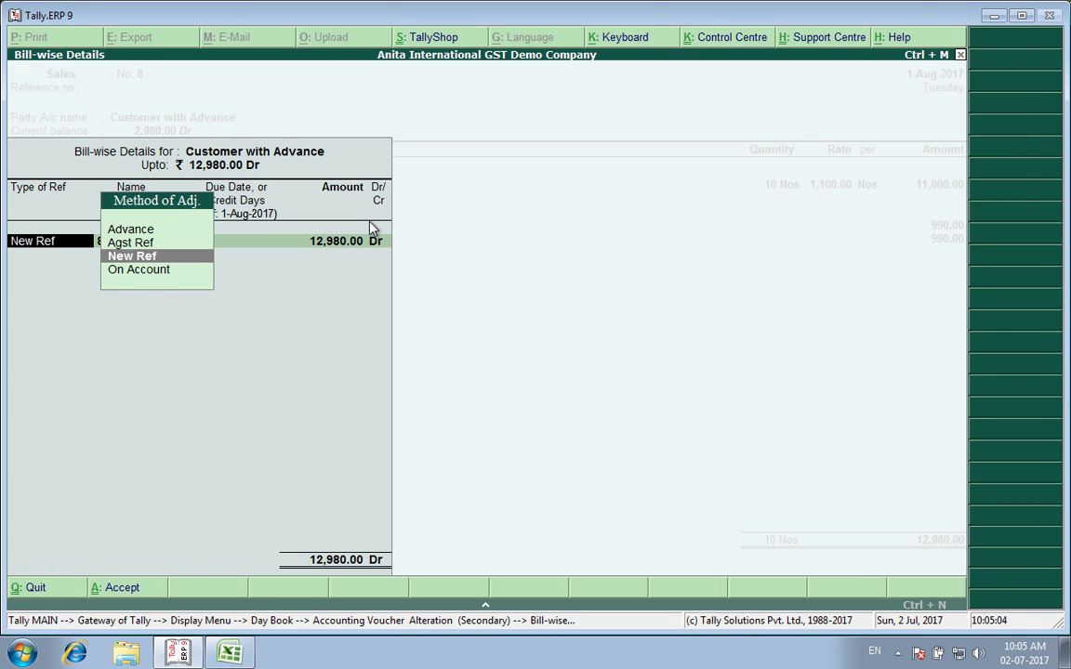
{"action": "key", "text": "Up"}
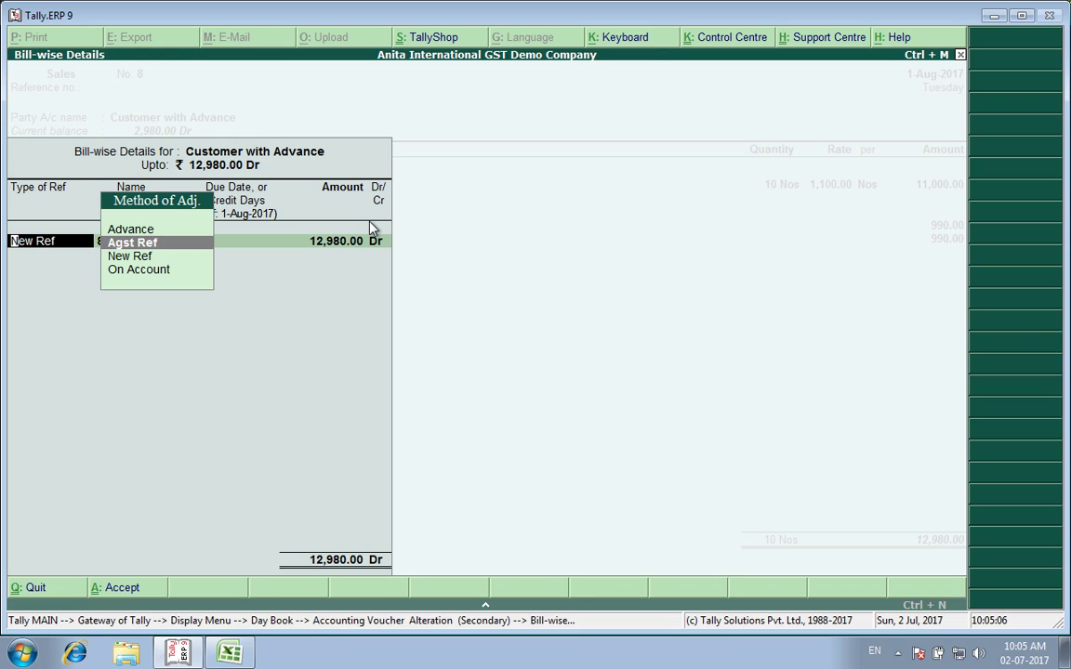
{"action": "key", "text": "Return"}
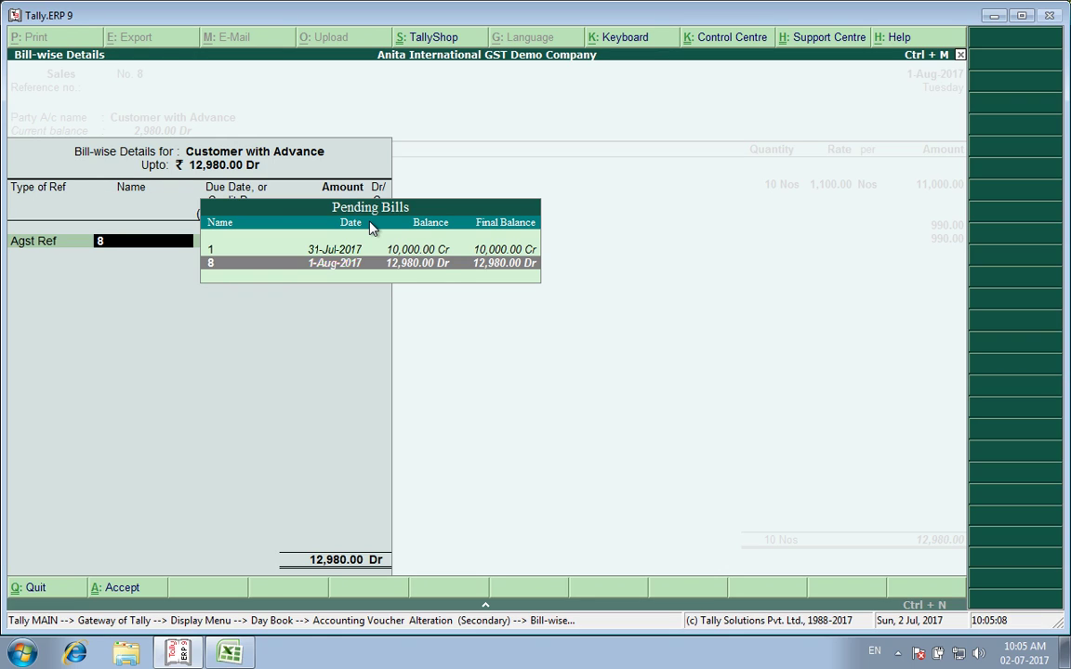
{"action": "key", "text": "Up"}
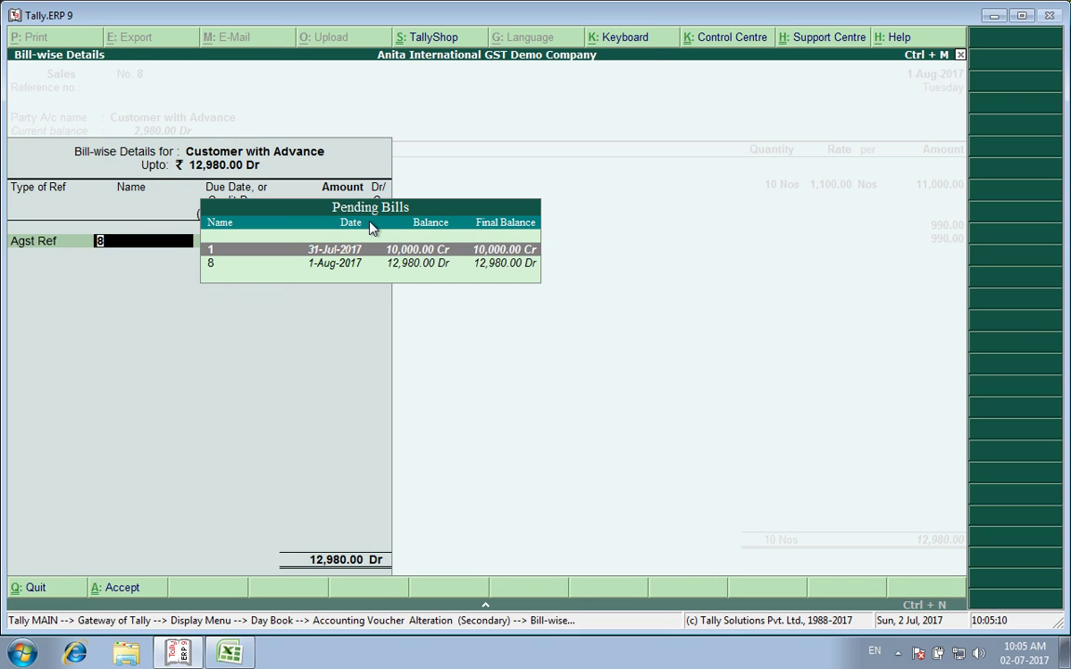
{"action": "key", "text": "Return"}
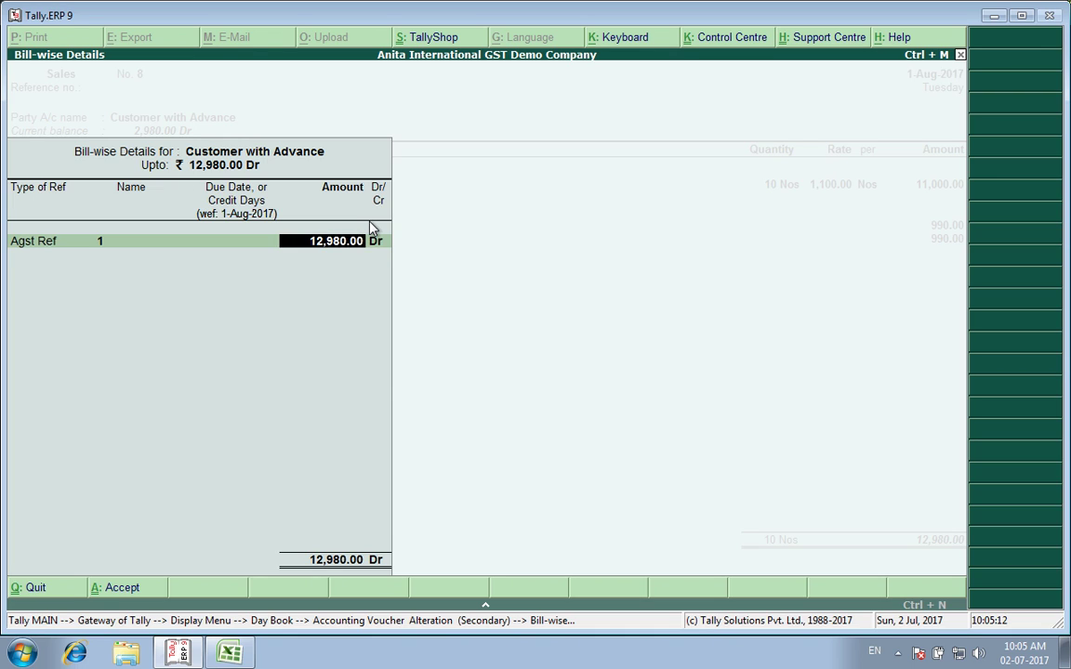
{"action": "key", "text": "Return"}
{"action": "key", "text": "Return"}
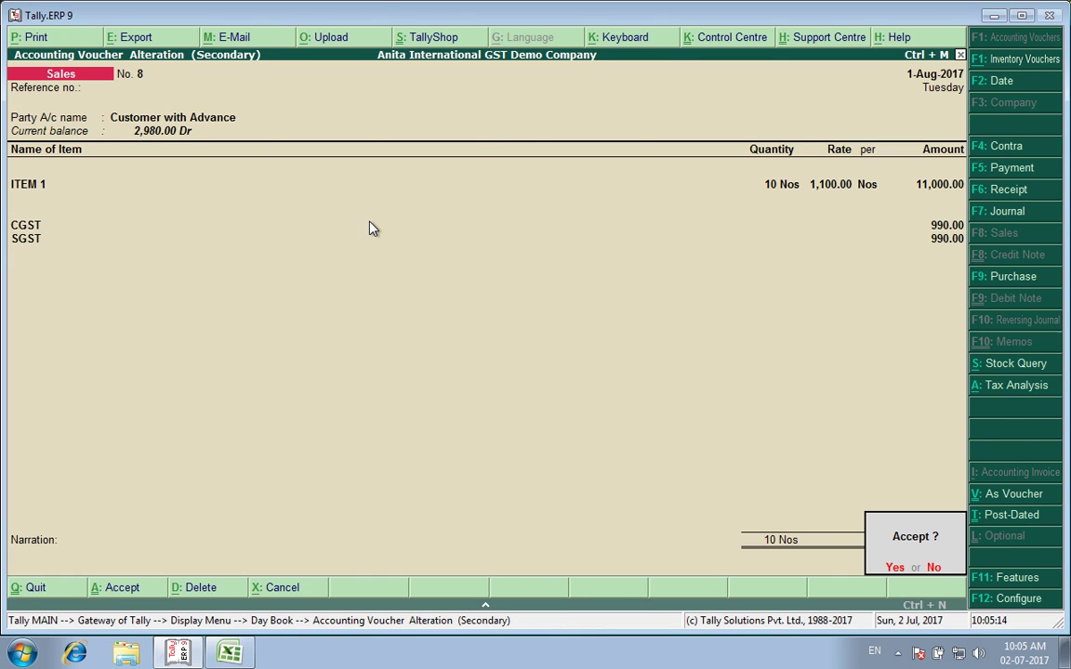
{"action": "key", "text": "Return"}
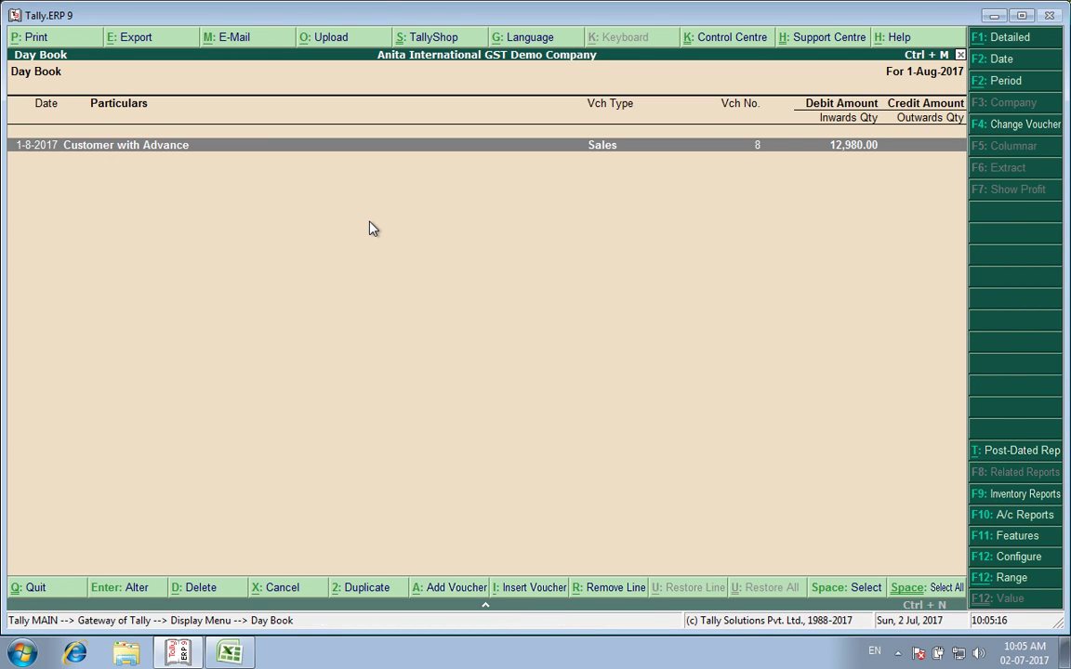
Go from the Day Book through Display to the Statutory Reports menu
{"action": "key", "text": "Escape"}
{"action": "key", "text": "Escape"}
{"action": "key", "text": "Return"}
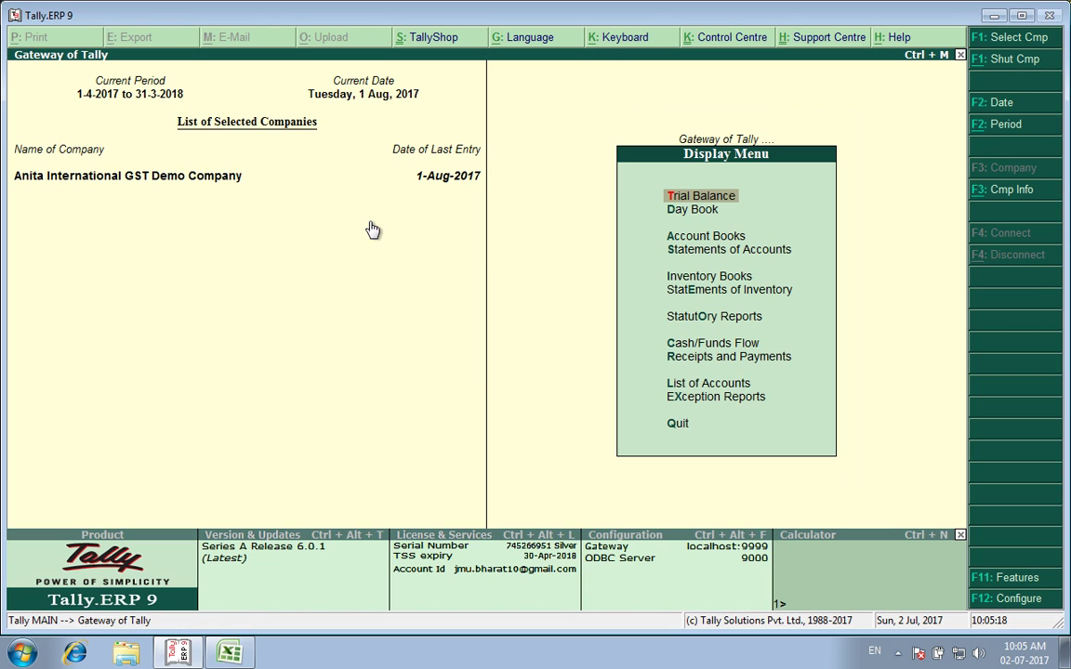
{"action": "key", "text": "Down"}
{"action": "key", "text": "Down"}
{"action": "key", "text": "Down"}
{"action": "key", "text": "Down"}
{"action": "key", "text": "Return"}
{"action": "key", "text": "Escape"}
{"action": "key", "text": "Down"}
{"action": "key", "text": "Return"}
Open the August GSTR-1, check the vouchers behind B2B Invoices, and return to the summary
{"action": "key", "text": "Return"}
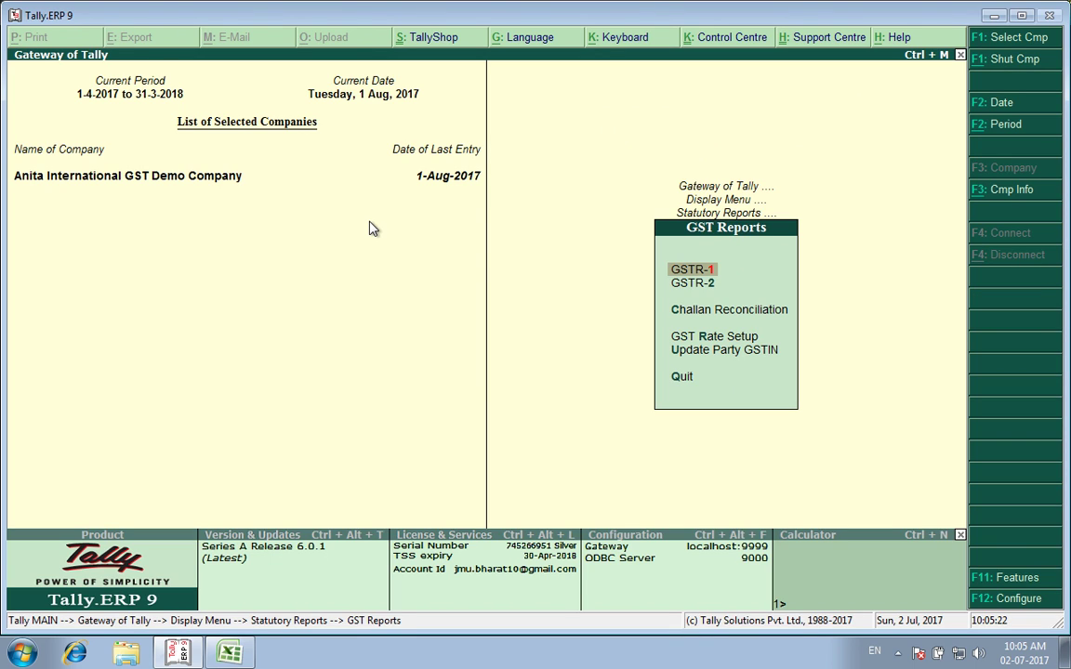
{"action": "key", "text": "Return"}
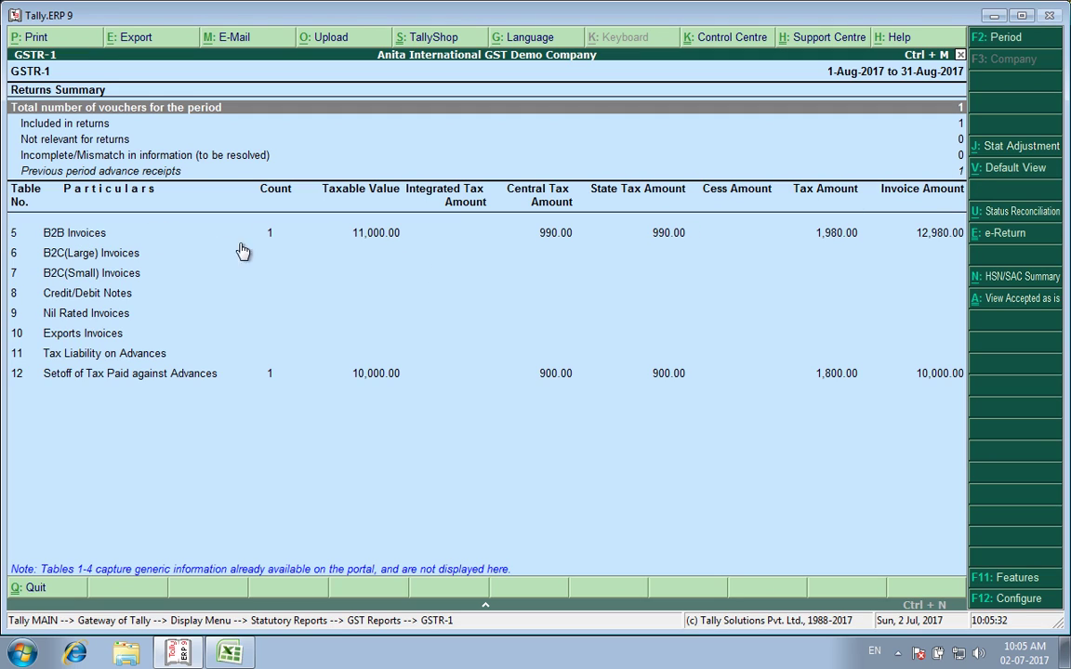
{"action": "double_click", "coordinate": [107, 237]}
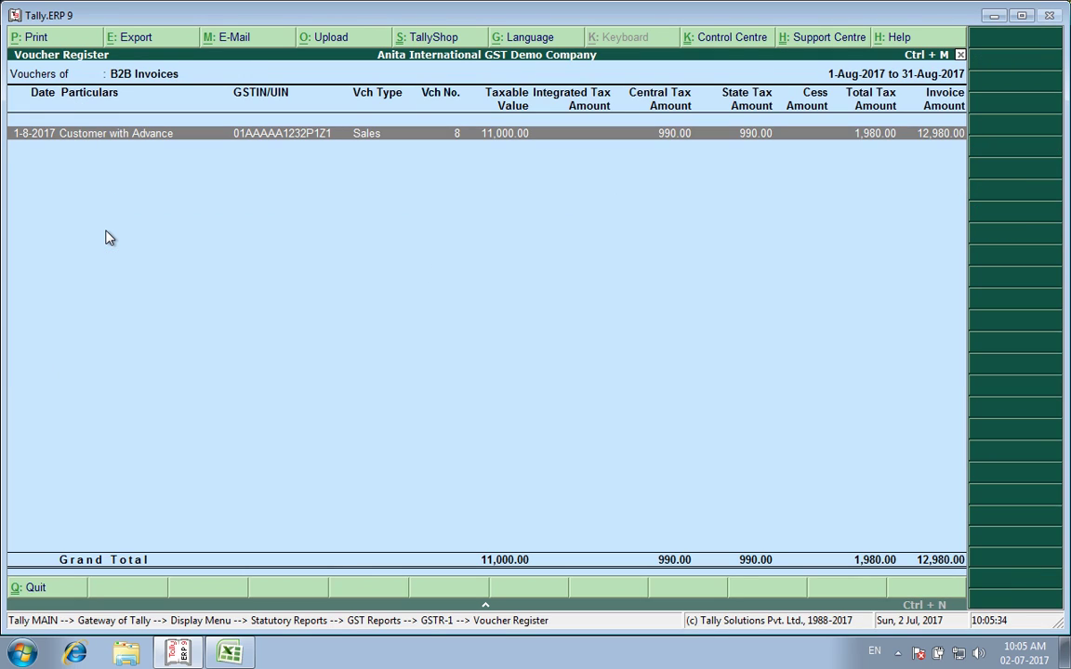
{"action": "key", "text": "Escape"}
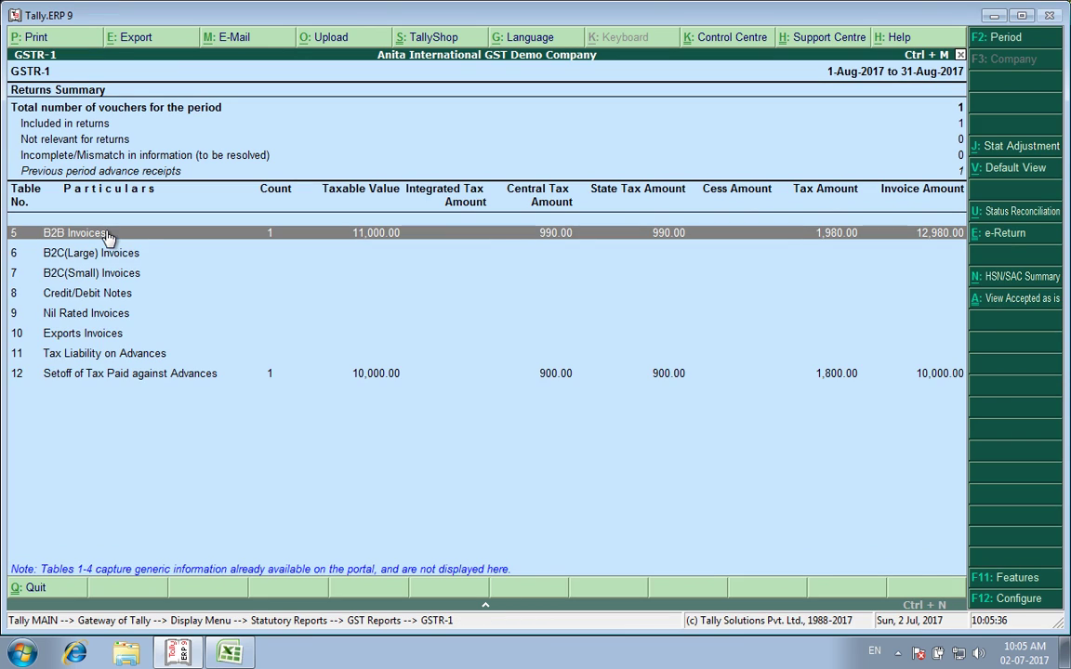